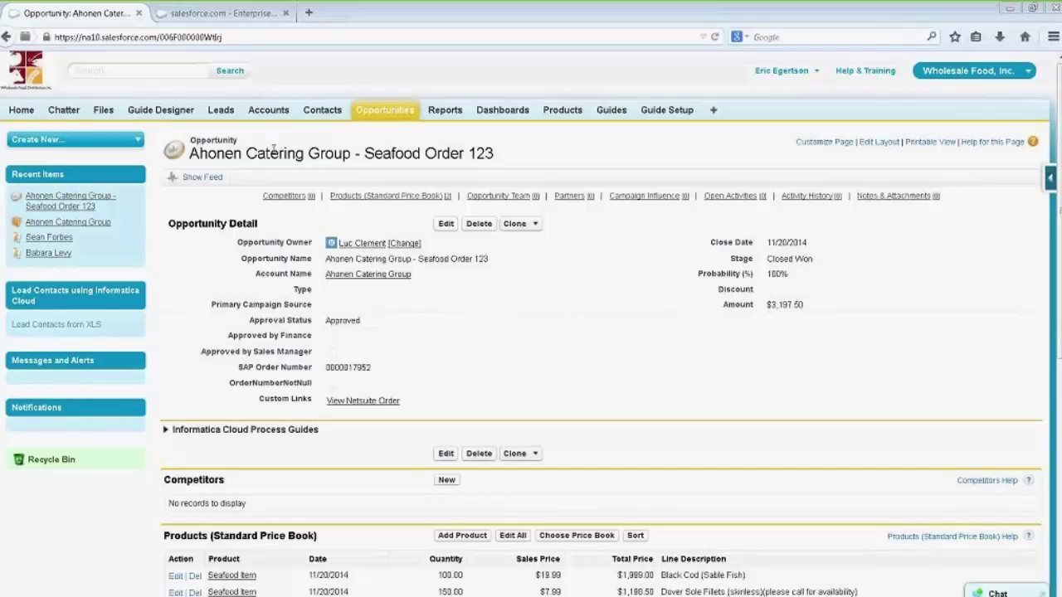
Open the Ahonen Catering Group account from Recent Items and go to its CFO's contact record
{"action": "left_click", "coordinate": [52, 223]}
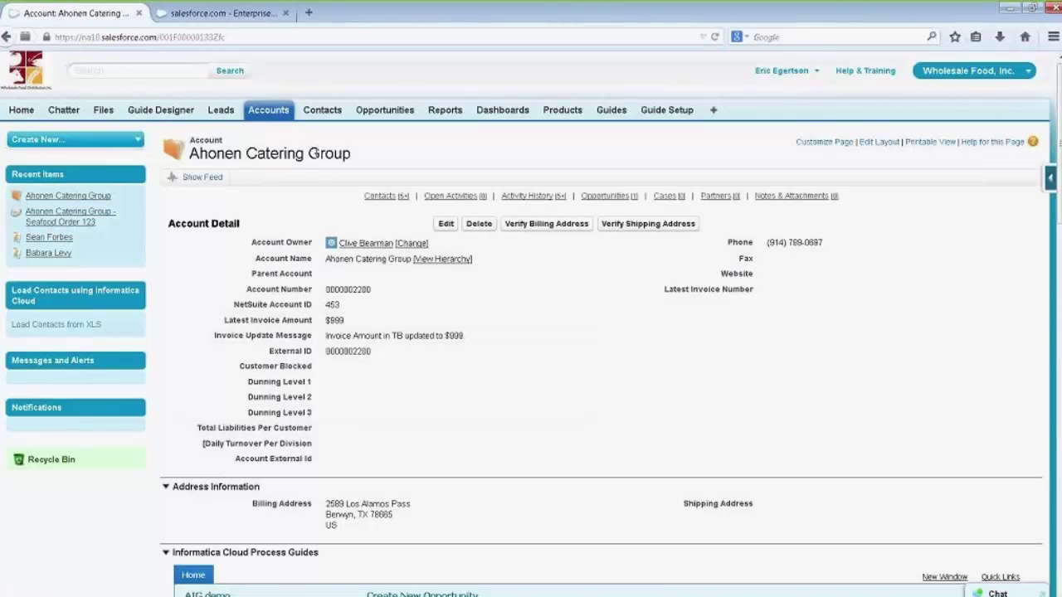
{"action": "left_click", "coordinate": [166, 553]}
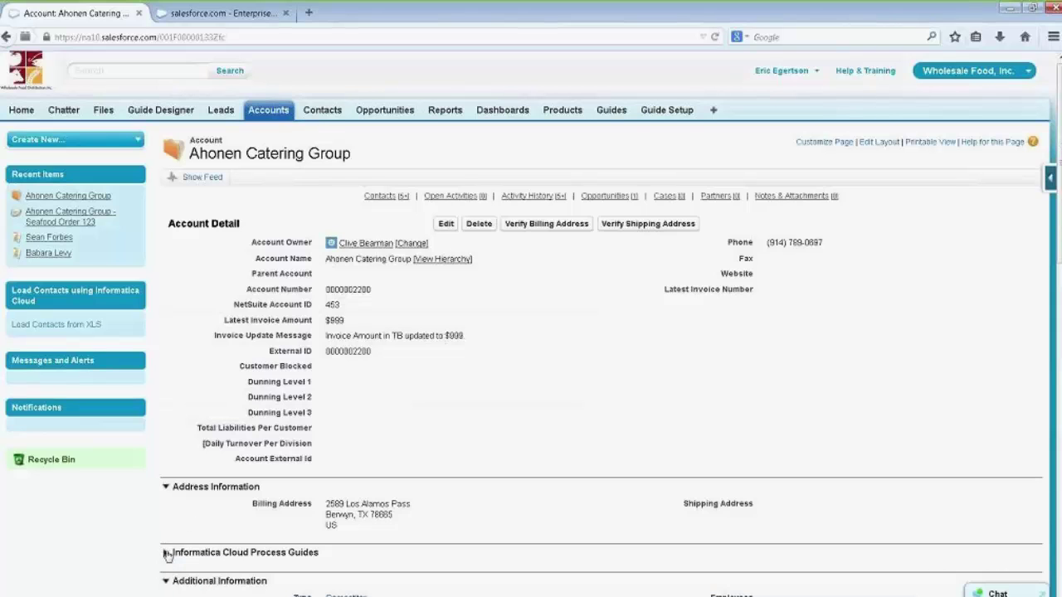
{"action": "scroll", "coordinate": [144, 540], "scroll_direction": "down", "scroll_amount": 5}
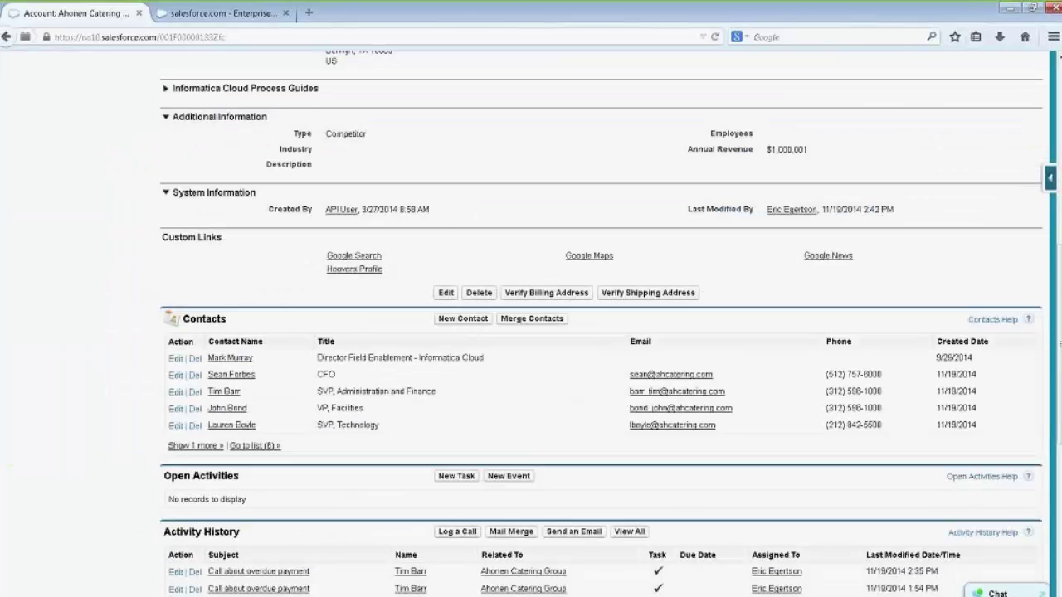
{"action": "left_click", "coordinate": [234, 382]}
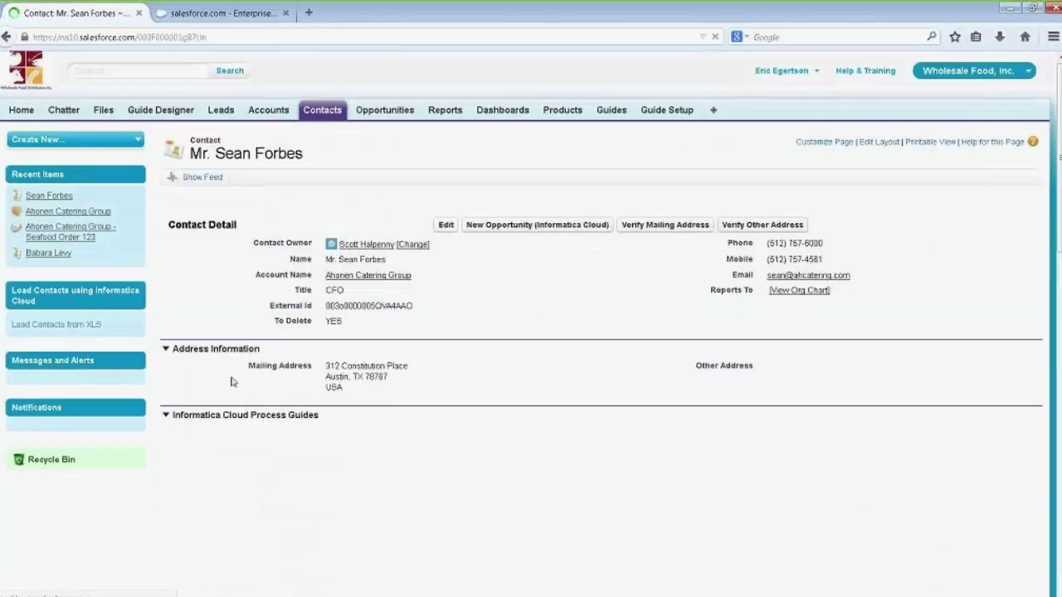
Launch New Opportunity (Informatica Cloud) for this contact and continue past the Wholesale Food call script
{"action": "left_click", "coordinate": [167, 415]}
{"action": "left_click", "coordinate": [515, 225]}
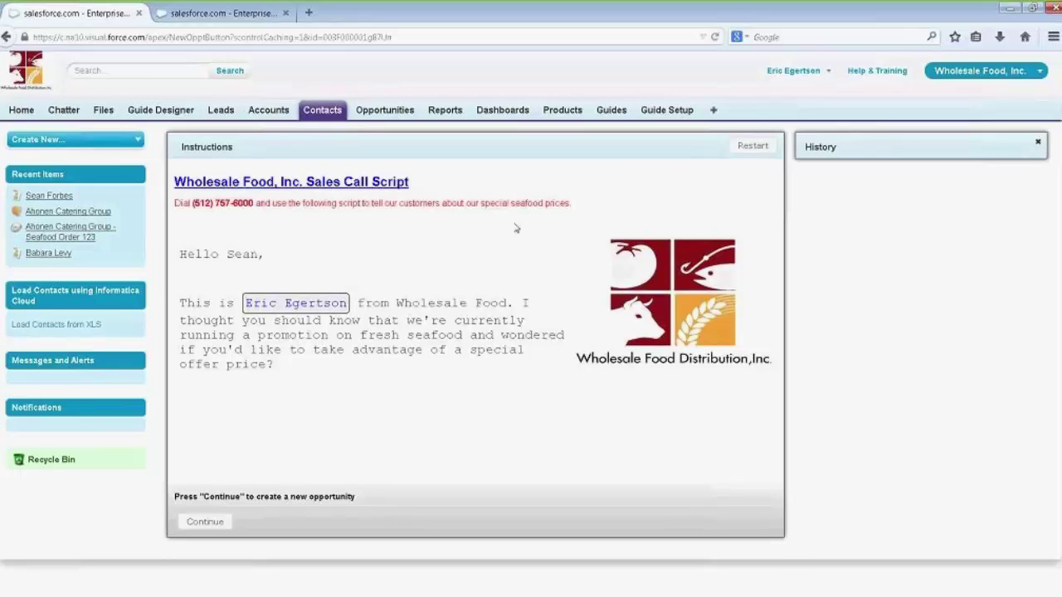
{"action": "key", "text": "ctrl+minus"}
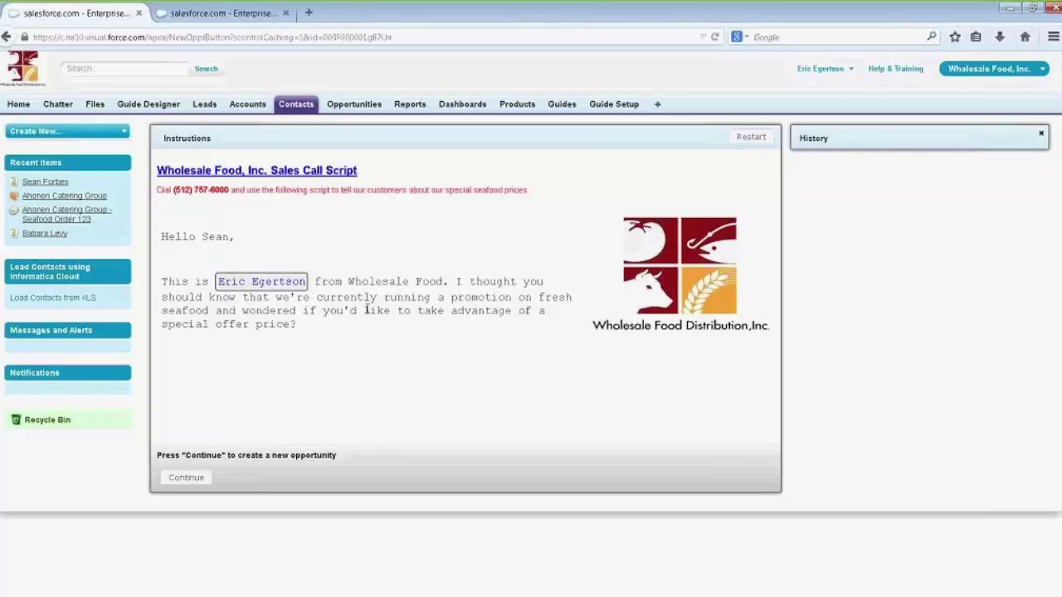
{"action": "left_click", "coordinate": [186, 481]}
Append the requester's name to the 'Ahonen Catering Group - Seafood Order' opportunity name
{"action": "left_click", "coordinate": [188, 483]}
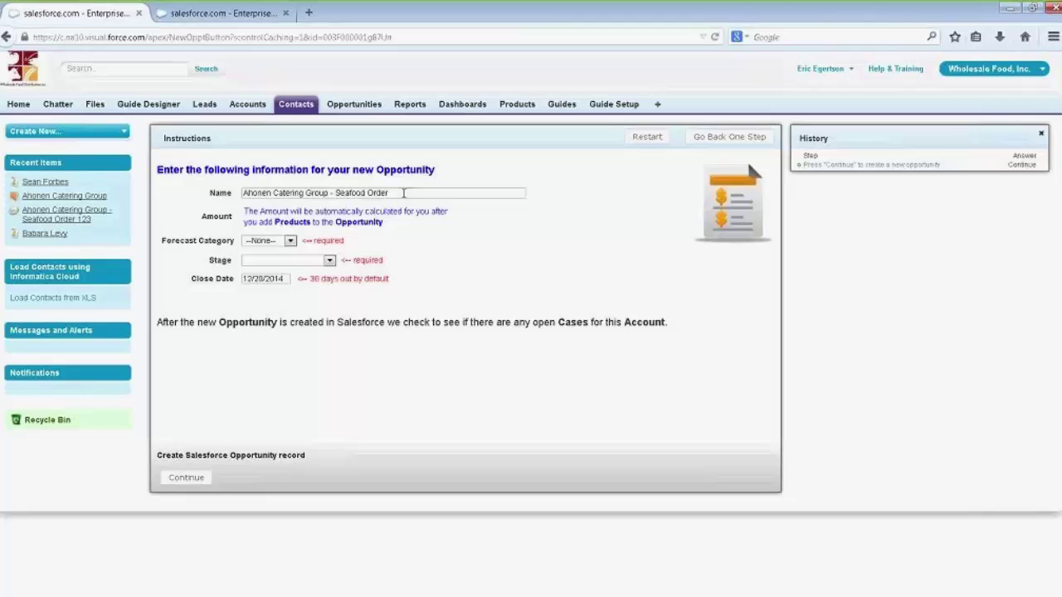
{"action": "left_click", "coordinate": [404, 192]}
{"action": "type", "text": "for Sean"}
Set forecast Pipeline, stage Value Proposition, close date 12/24/2014, and create the opportunity
{"action": "left_click", "coordinate": [267, 241]}
{"action": "left_click", "coordinate": [258, 271]}
{"action": "left_click", "coordinate": [290, 259]}
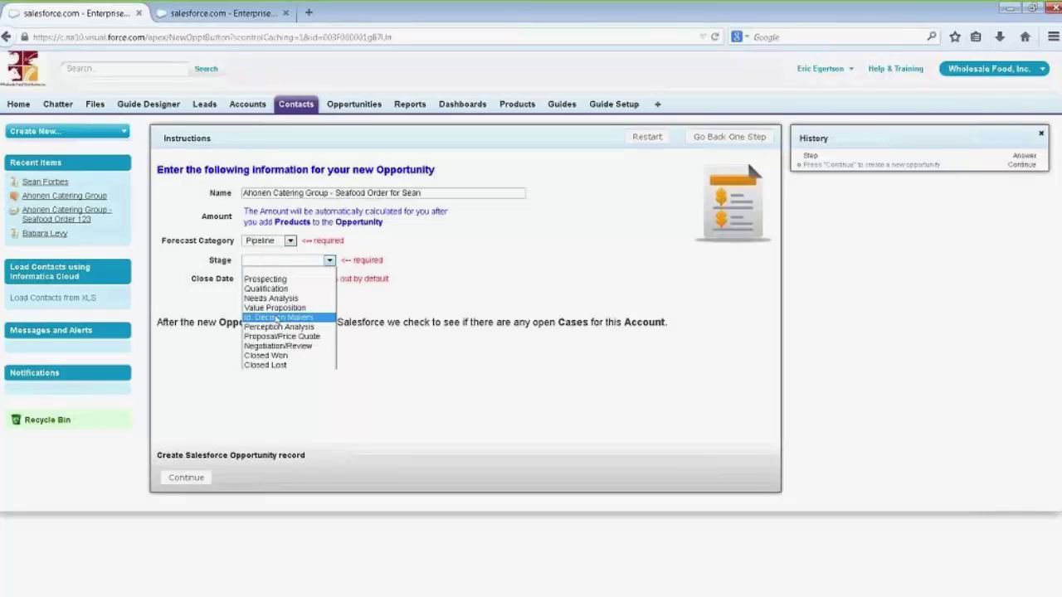
{"action": "left_click", "coordinate": [277, 308]}
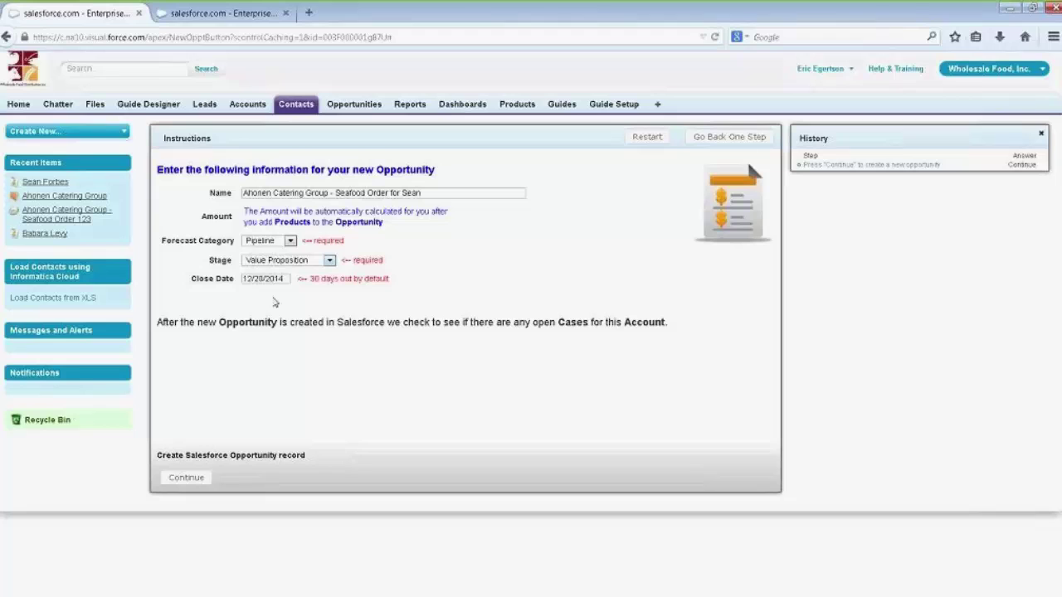
{"action": "left_click", "coordinate": [269, 279]}
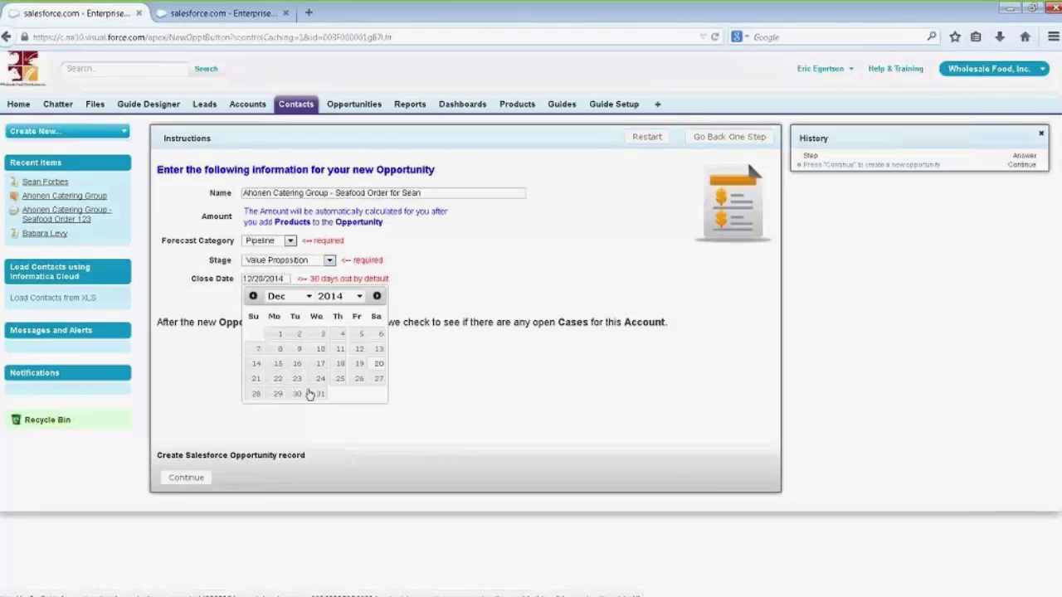
{"action": "left_click", "coordinate": [317, 379]}
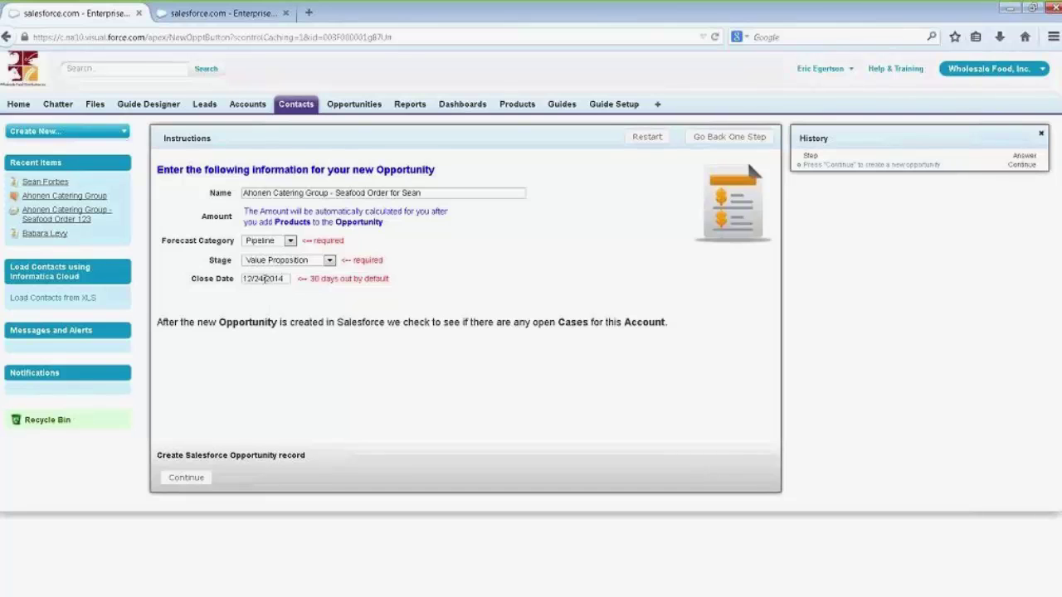
{"action": "left_click", "coordinate": [200, 478]}
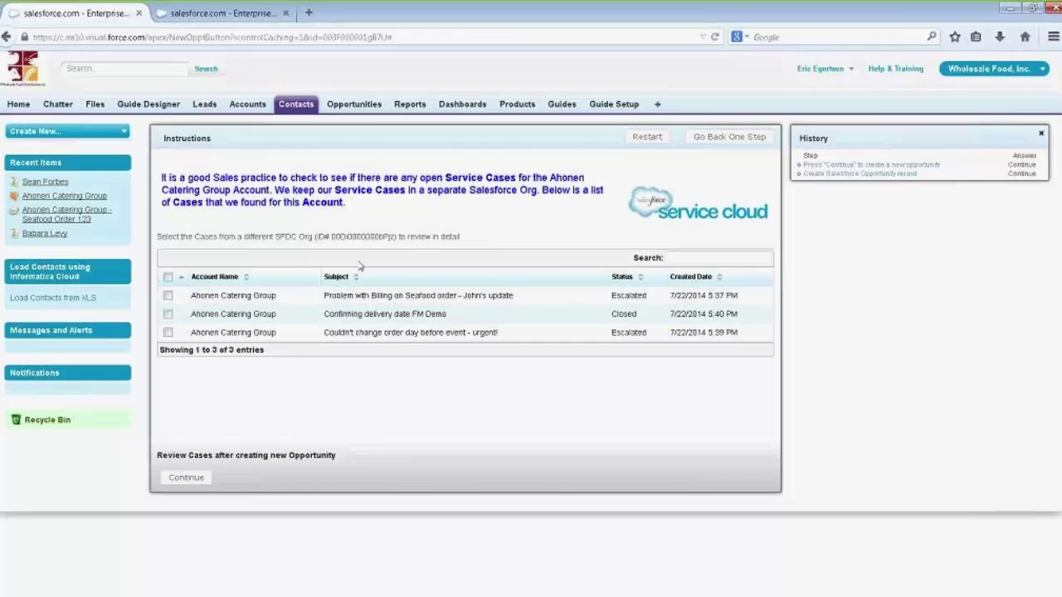
Check the account's Opportunities list in a new tab, then return to the guide tab
{"action": "right_click", "coordinate": [58, 196]}
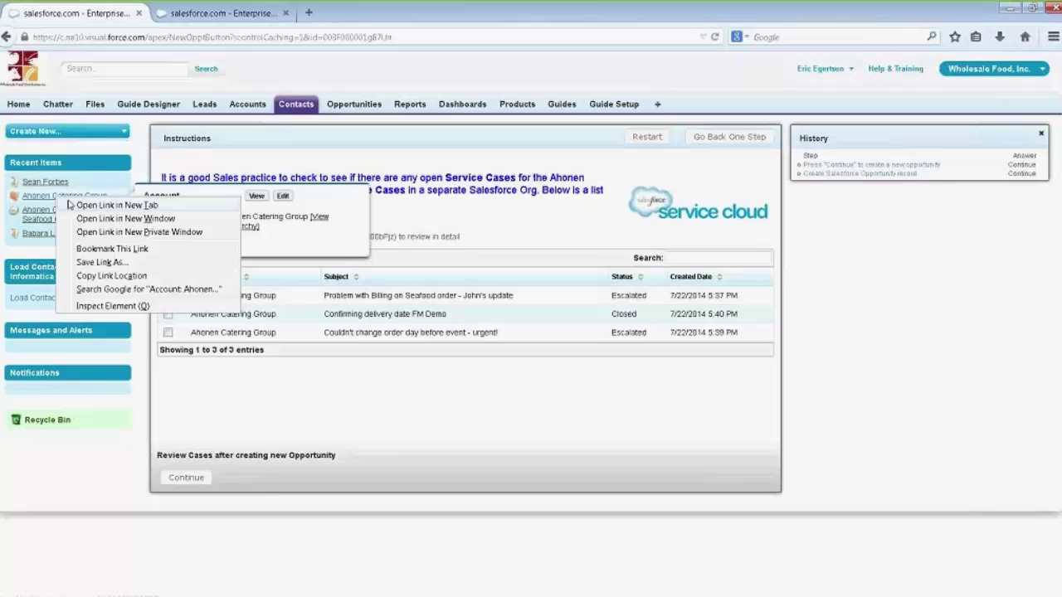
{"action": "left_click", "coordinate": [71, 205]}
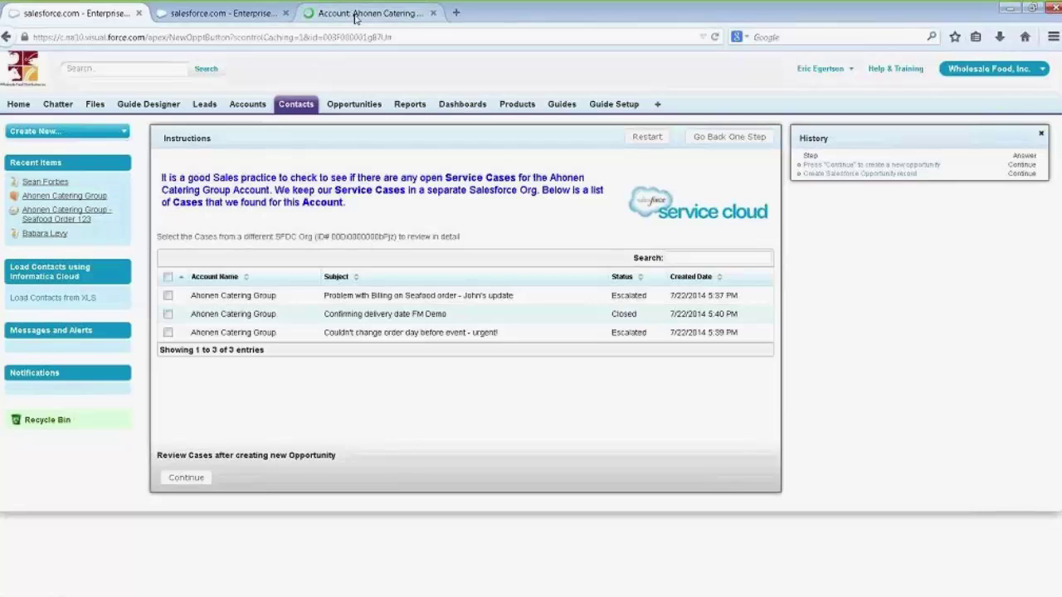
{"action": "left_click", "coordinate": [355, 15]}
{"action": "scroll", "coordinate": [290, 274], "scroll_direction": "down", "scroll_amount": 5}
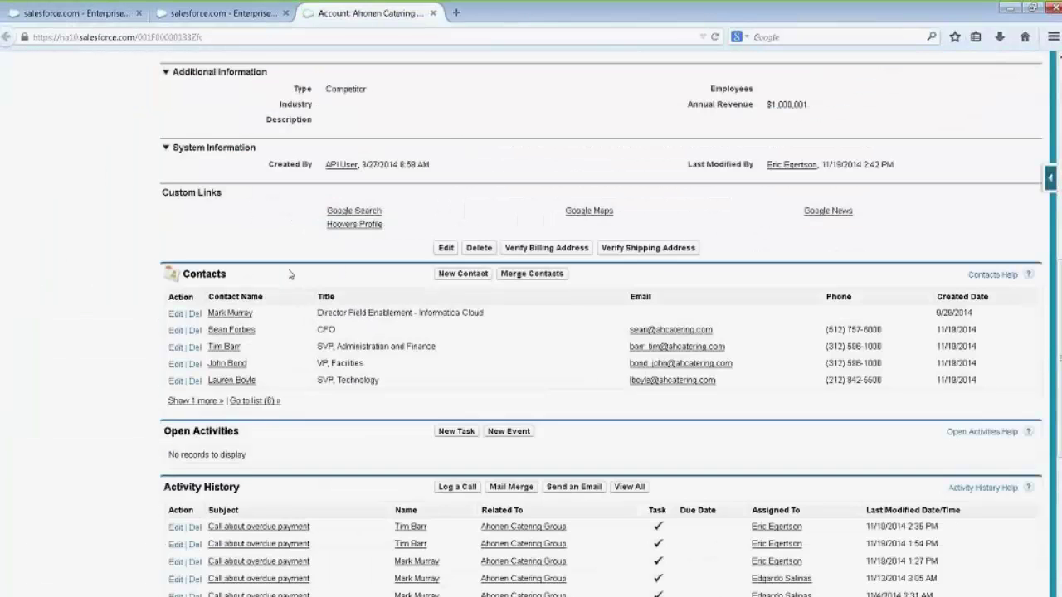
{"action": "scroll", "coordinate": [291, 274], "scroll_direction": "down", "scroll_amount": 4}
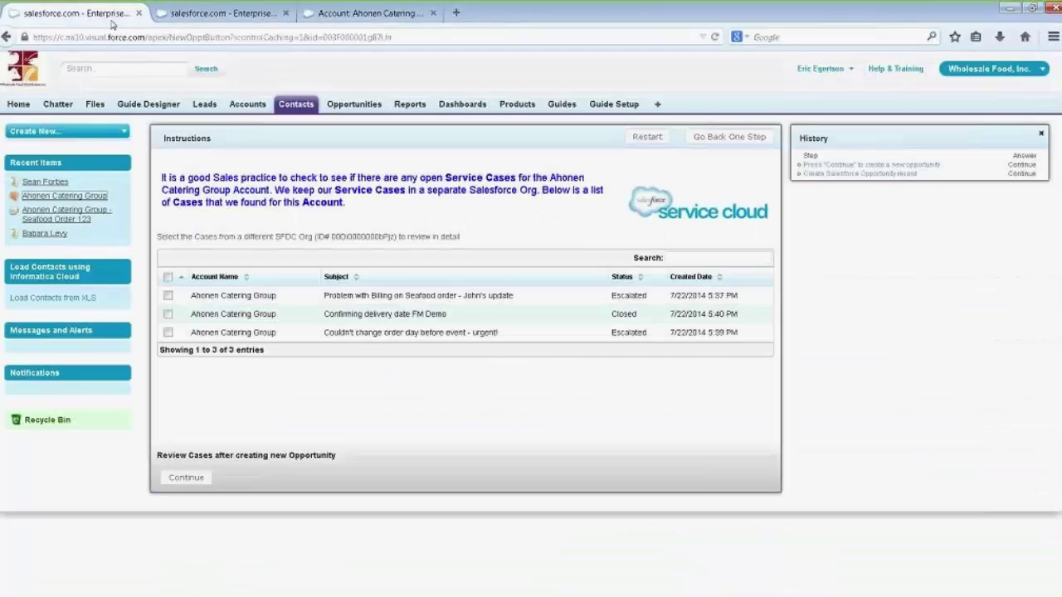
{"action": "left_click", "coordinate": [111, 14]}
Select only the urgent 'Couldn't change order day before event' case for review
{"action": "left_click", "coordinate": [168, 333]}
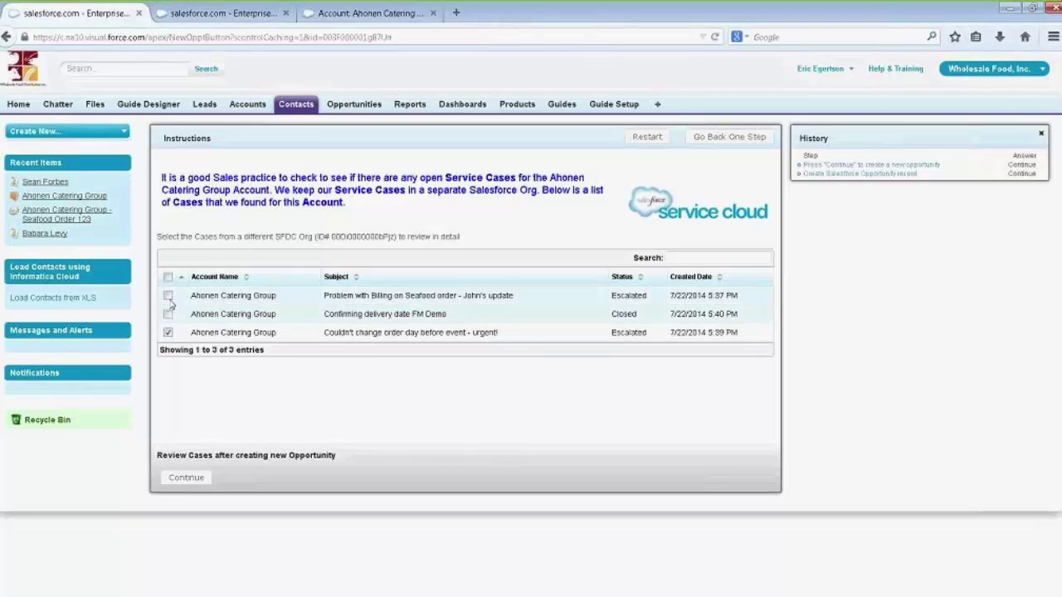
{"action": "left_click", "coordinate": [169, 277]}
{"action": "left_click", "coordinate": [168, 277]}
{"action": "left_click", "coordinate": [168, 333]}
{"action": "left_click", "coordinate": [184, 482]}
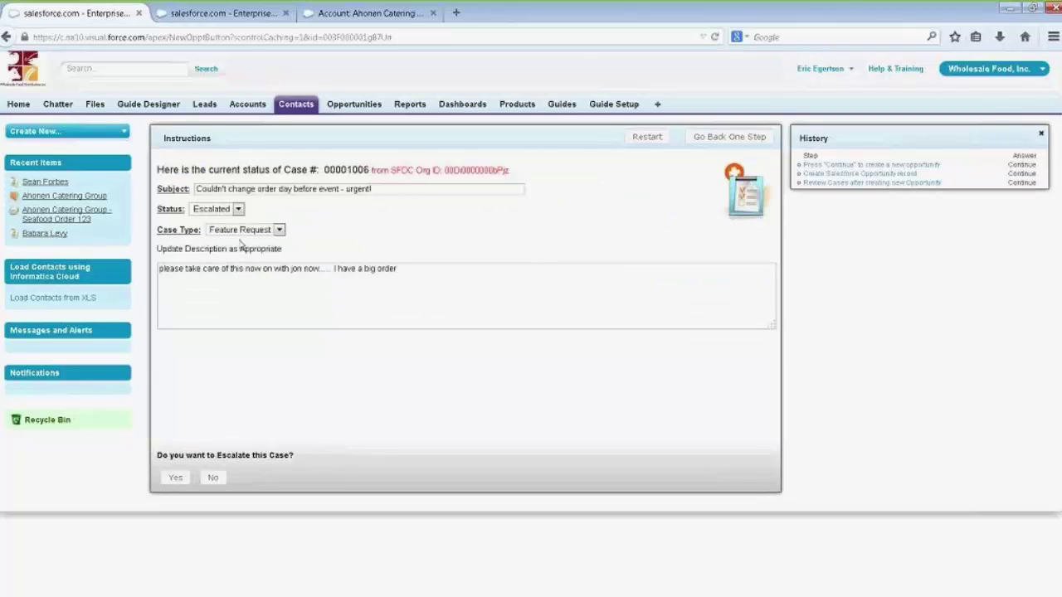
Set case type to Problem and escalate with notes 'help. I have a goig deal on the go'
{"action": "left_click", "coordinate": [249, 229]}
{"action": "left_click", "coordinate": [236, 252]}
{"action": "left_click", "coordinate": [175, 478]}
{"action": "type", "text": "h"}
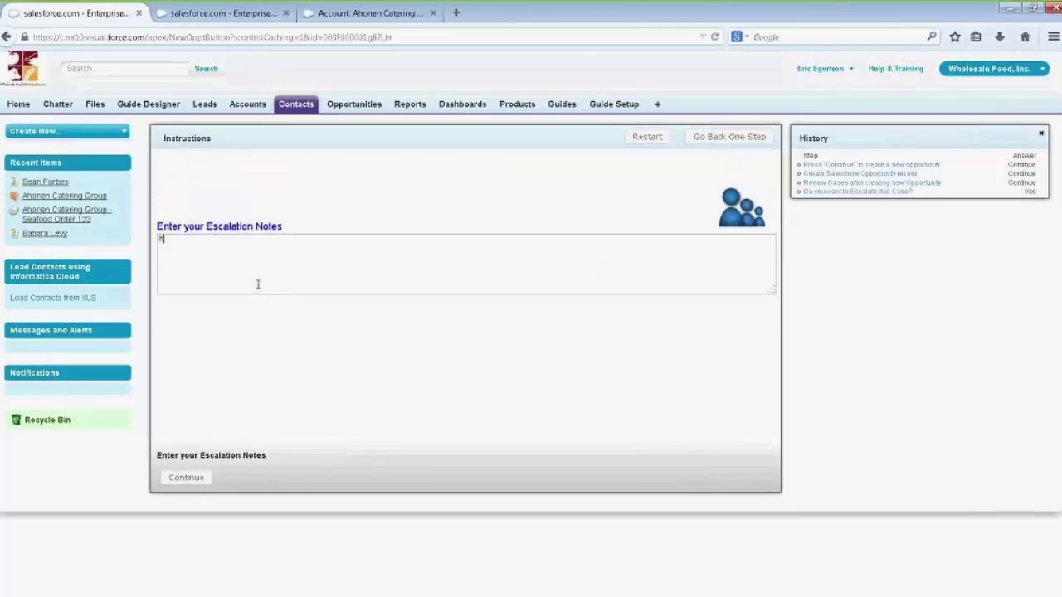
{"action": "type", "text": "elp.  I have a go"}
{"action": "type", "text": "ig deal on the go"}
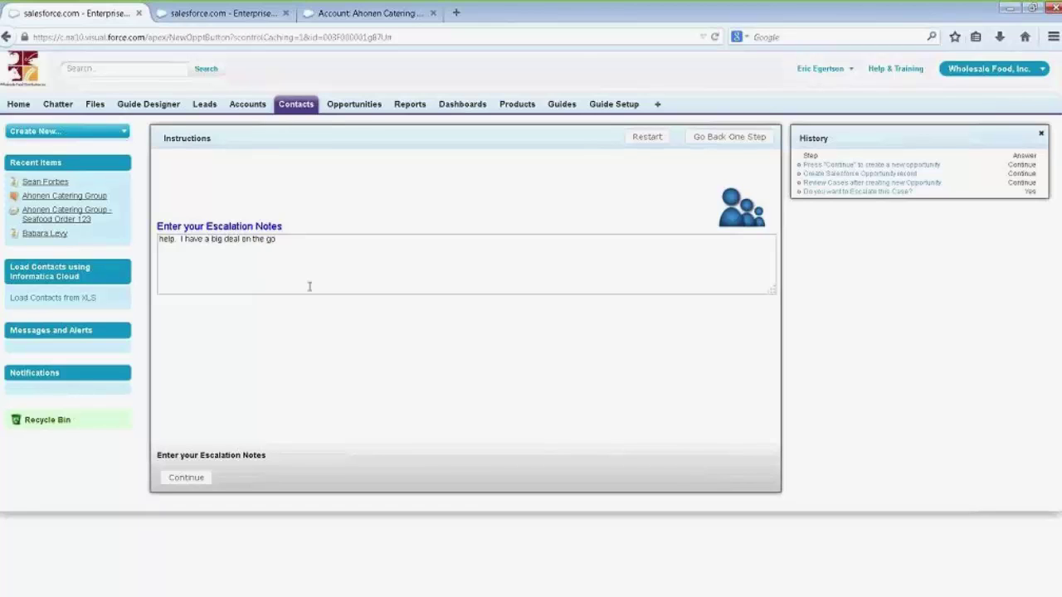
{"action": "left_click", "coordinate": [187, 479]}
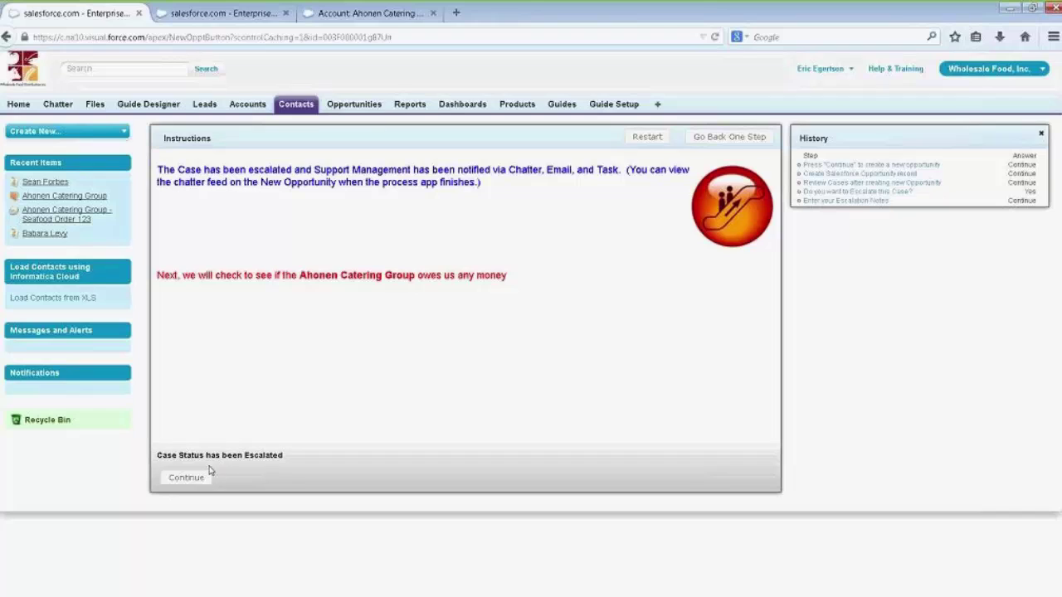
Run the NetSuite financial check and view the 364-day overdue balance contact list
{"action": "left_click", "coordinate": [182, 478]}
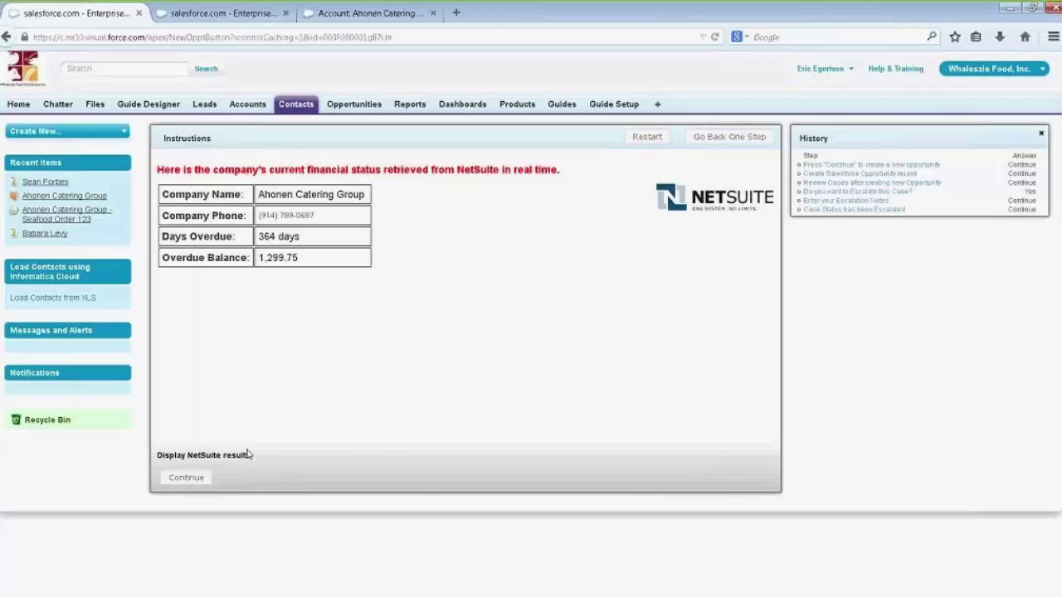
{"action": "left_click", "coordinate": [188, 480]}
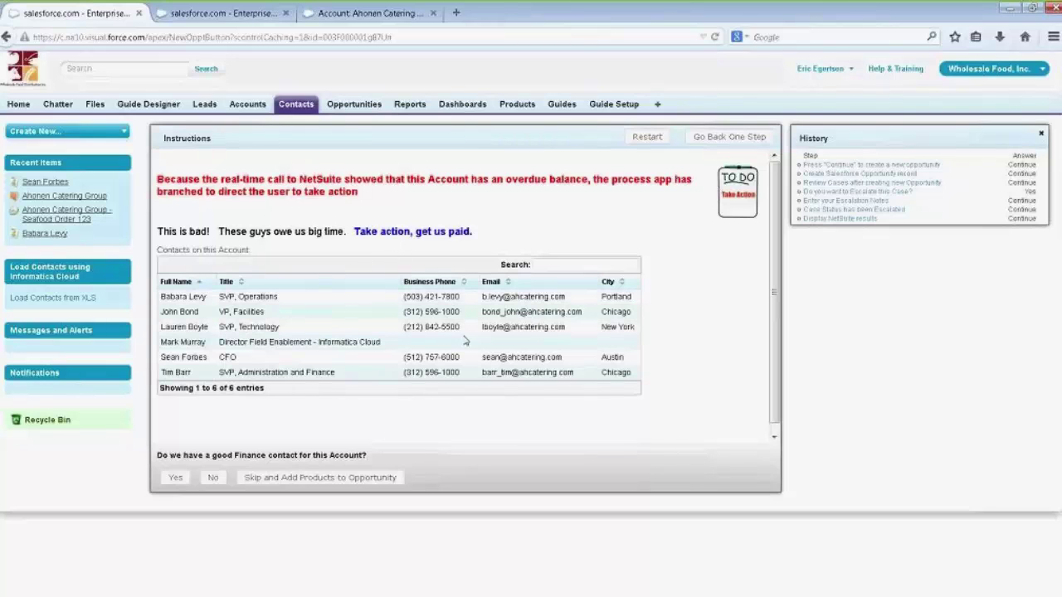
Filter the account's contacts for 'finance' and confirm a suitable Finance contact exists
{"action": "left_click", "coordinate": [541, 265]}
{"action": "type", "text": "finance"}
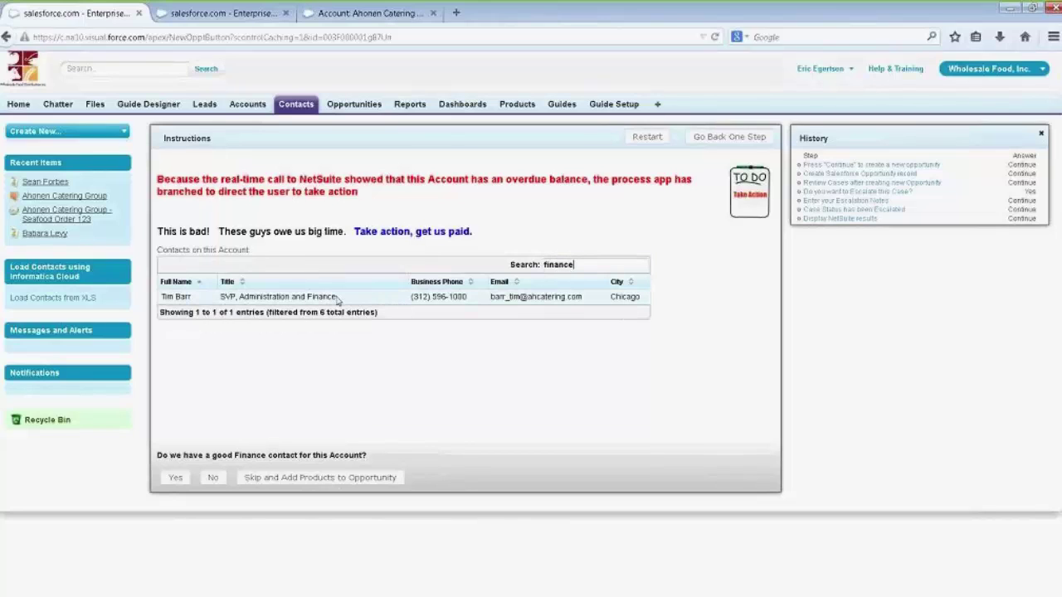
{"action": "left_click", "coordinate": [170, 479]}
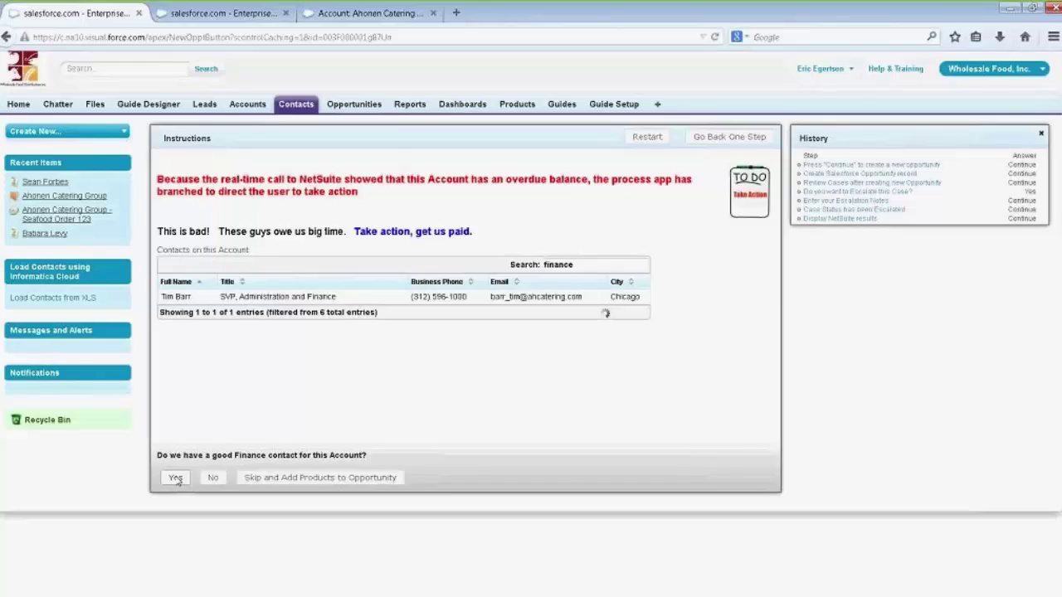
Record the finance contact called and a call note saying they will pay
{"action": "left_click", "coordinate": [250, 207]}
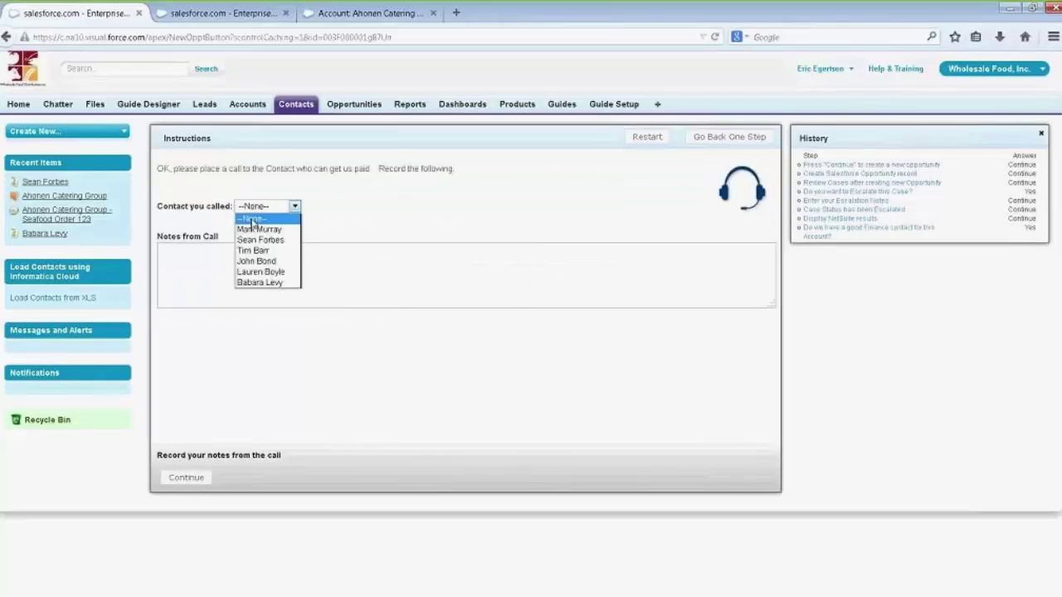
{"action": "left_click", "coordinate": [247, 251]}
{"action": "left_click", "coordinate": [240, 260]}
{"action": "type", "text": "T"}
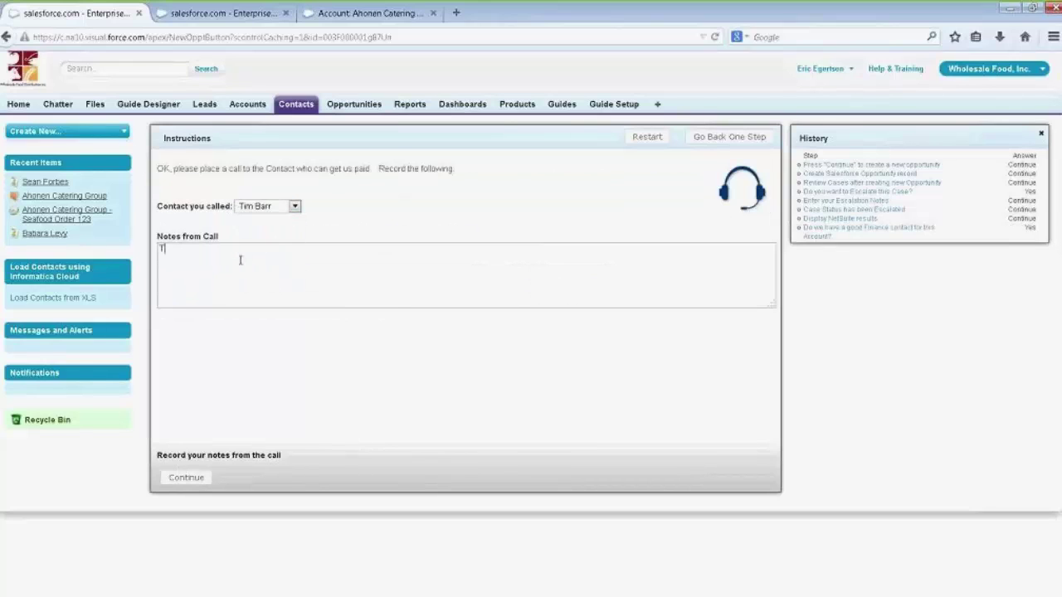
{"action": "type", "text": "im says they will pay"}
{"action": "left_click", "coordinate": [201, 484]}
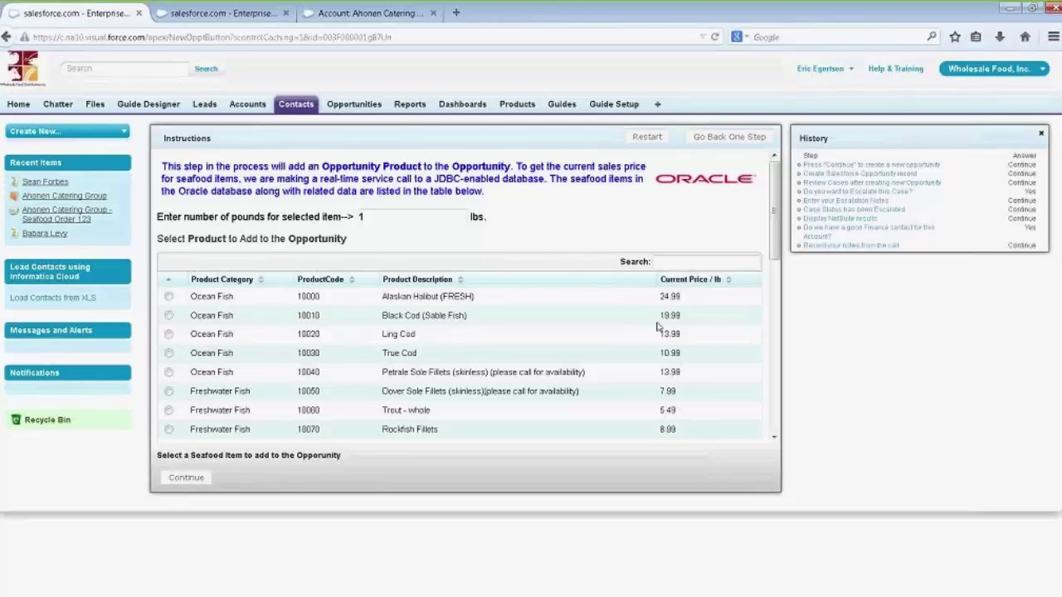
Add 15 lbs of Jumbo Rock Lobster Tails to the opportunity
{"action": "left_click", "coordinate": [669, 261]}
{"action": "type", "text": "lob"}
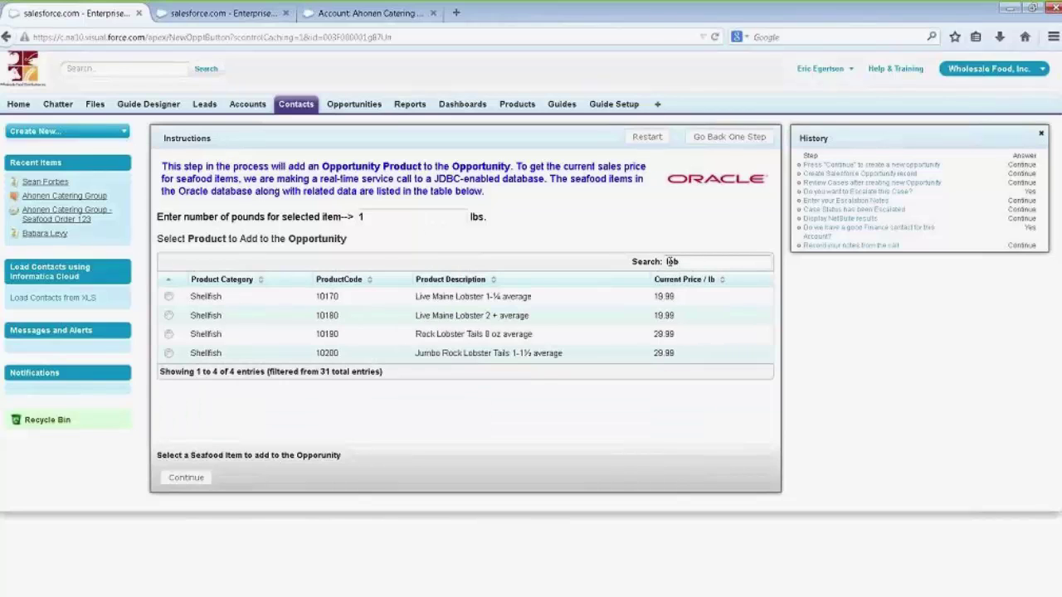
{"action": "type", "text": "ster"}
{"action": "left_click", "coordinate": [169, 354]}
{"action": "type", "text": "5"}
{"action": "left_click", "coordinate": [184, 479]}
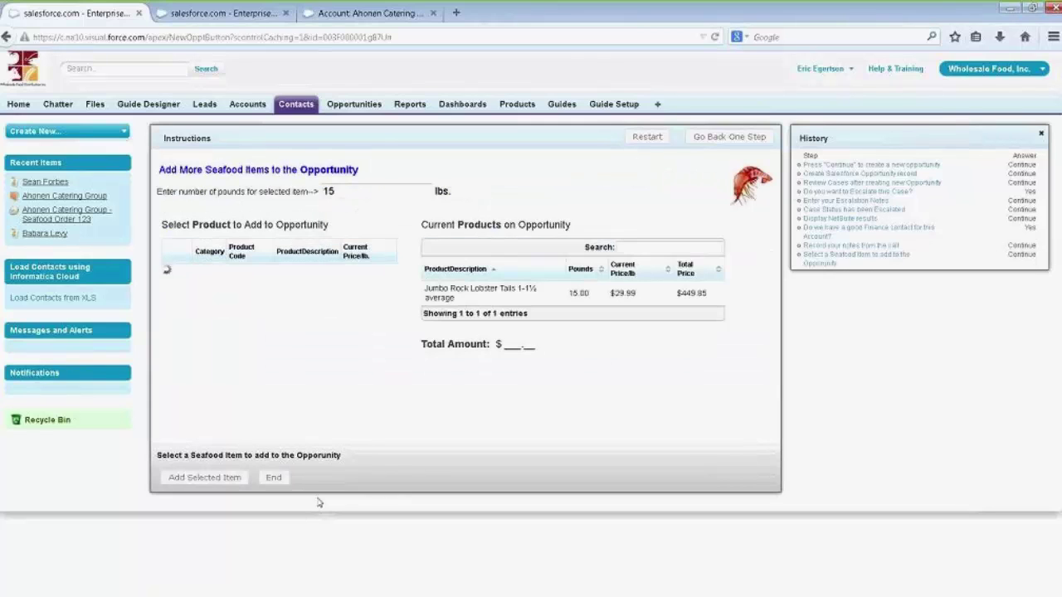
Add 12 lbs of whole trout to the opportunity
{"action": "key", "text": "BackSpace"}
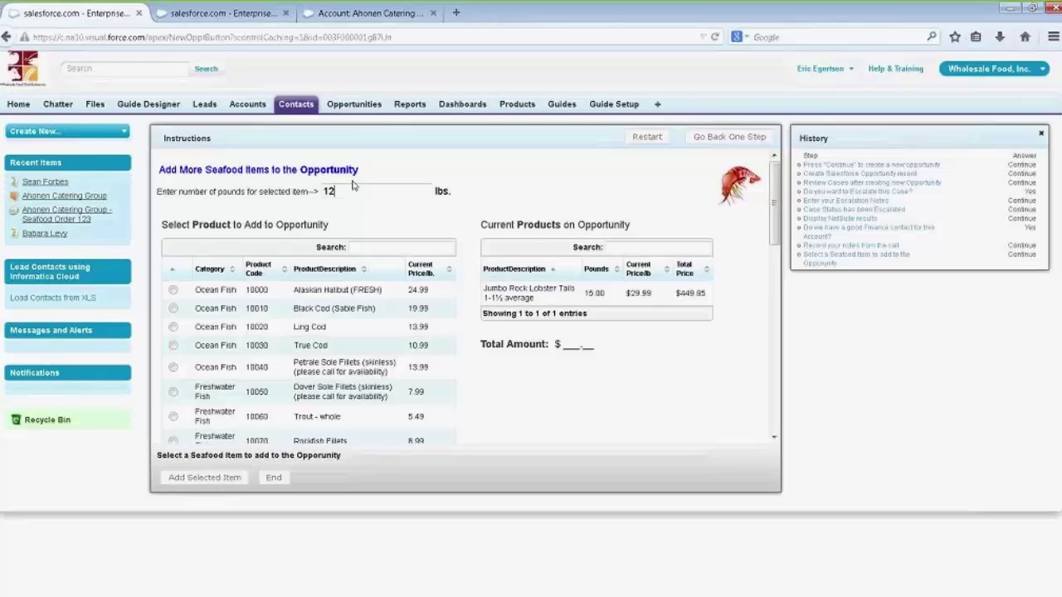
{"action": "left_click", "coordinate": [173, 416]}
{"action": "left_click", "coordinate": [183, 478]}
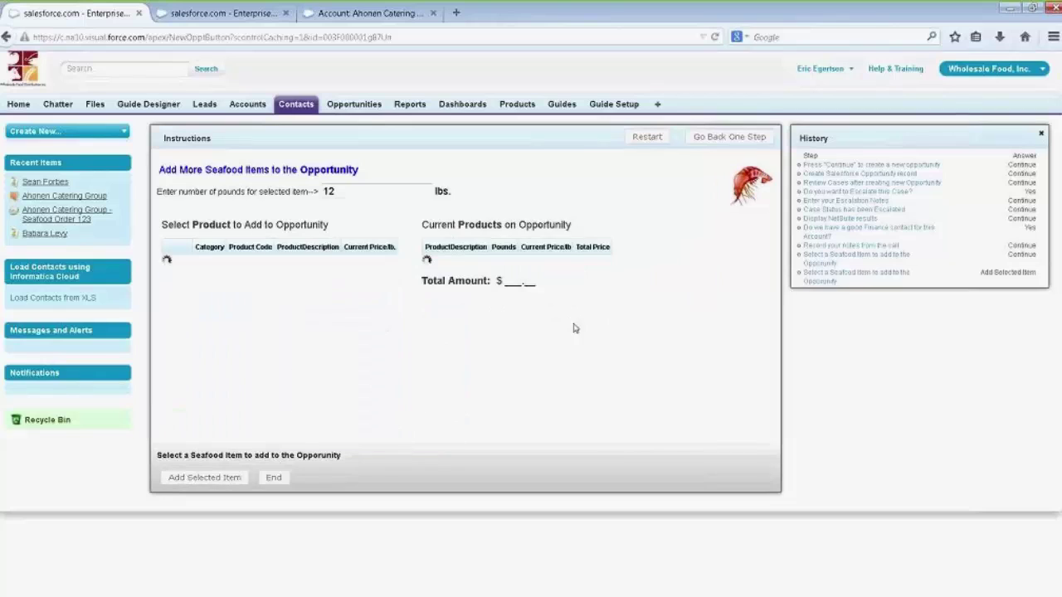
Add 22 lbs of Dungeness crab meat and finish the guide
{"action": "left_click", "coordinate": [360, 193]}
{"action": "key", "text": "BackSpace"}
{"action": "key", "text": "BackSpace"}
{"action": "type", "text": "22"}
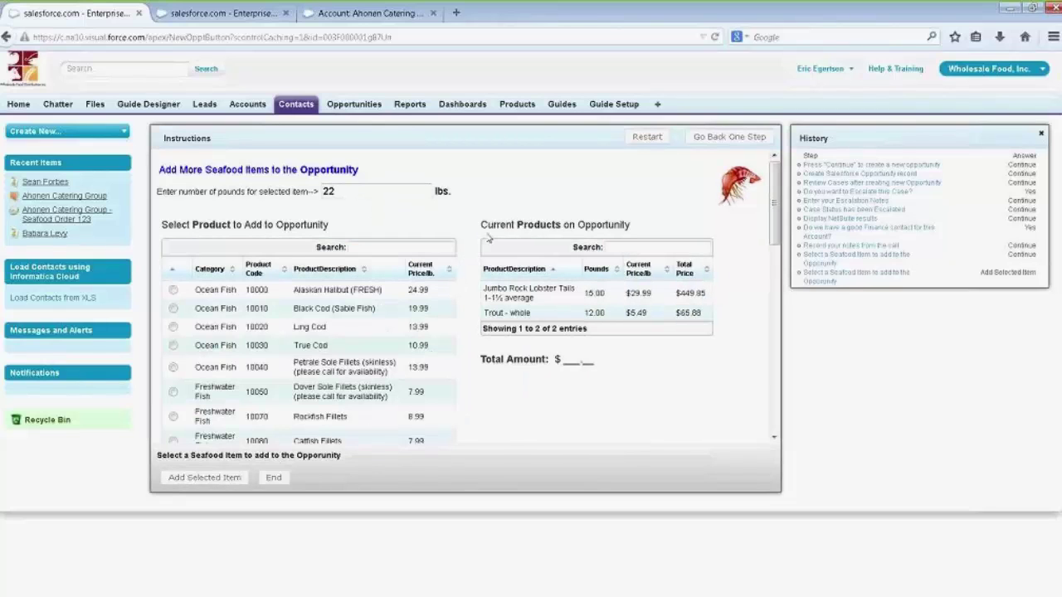
{"action": "left_click", "coordinate": [606, 249]}
{"action": "left_click", "coordinate": [435, 249]}
{"action": "type", "text": "crab"}
{"action": "left_click", "coordinate": [172, 318]}
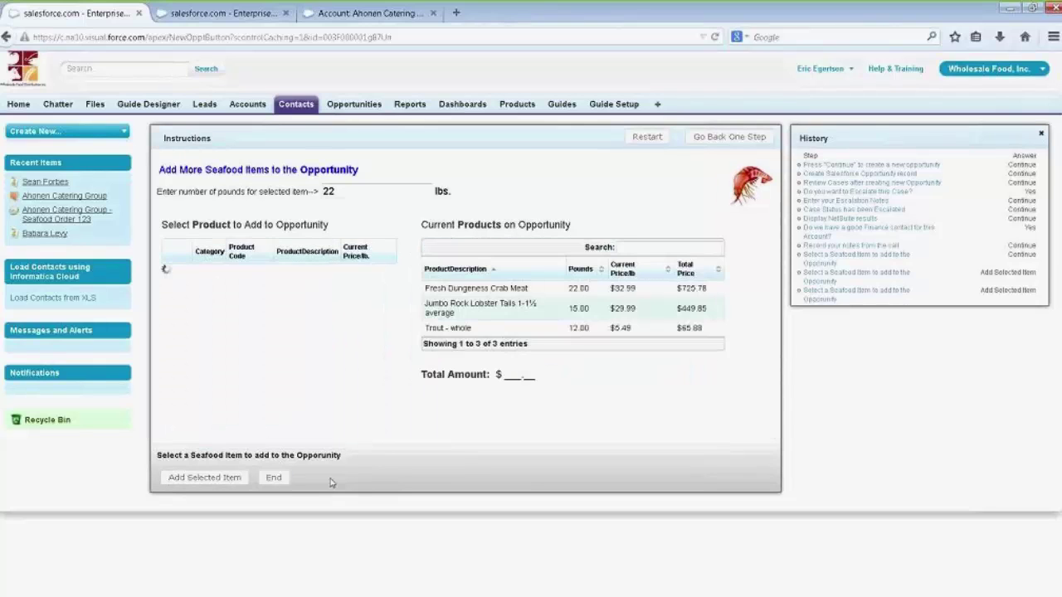
{"action": "left_click", "coordinate": [274, 478]}
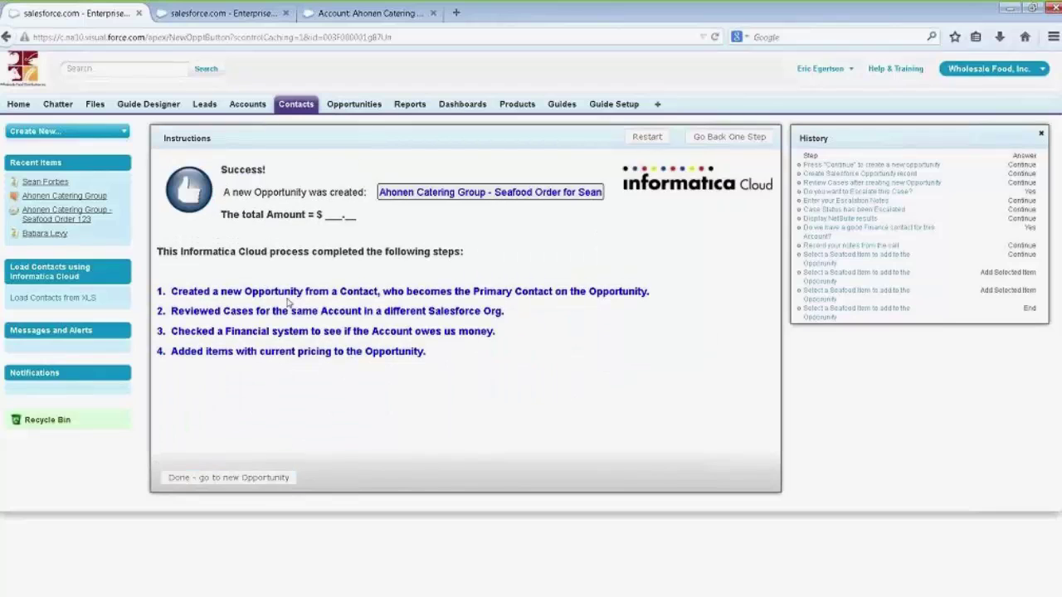
Open the new seafood order opportunity and review its $1,241.51 amount and three line items
{"action": "left_click", "coordinate": [227, 479]}
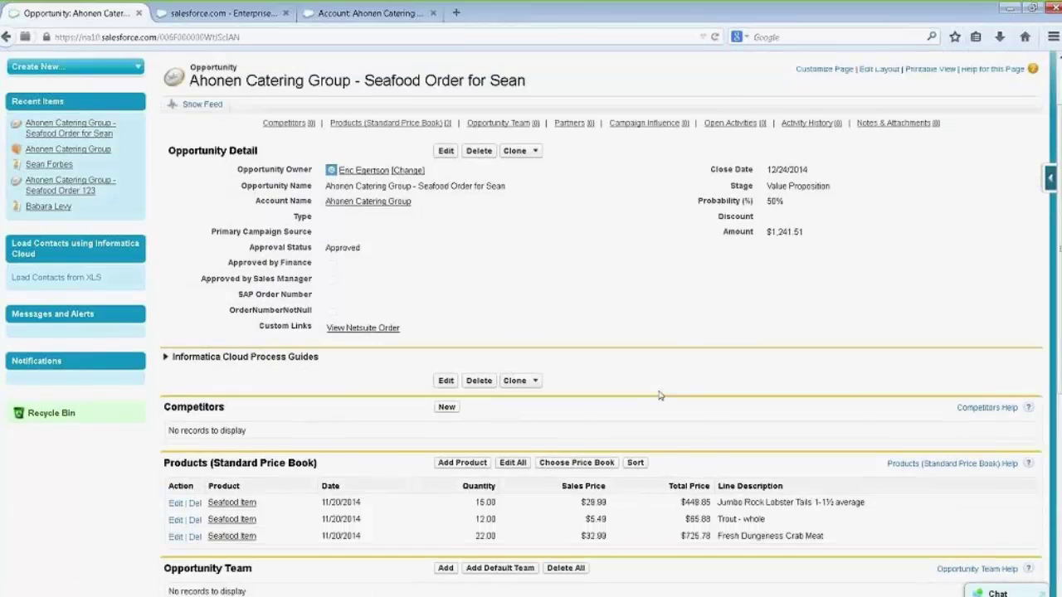
{"action": "scroll", "coordinate": [658, 396], "scroll_direction": "down", "scroll_amount": 2}
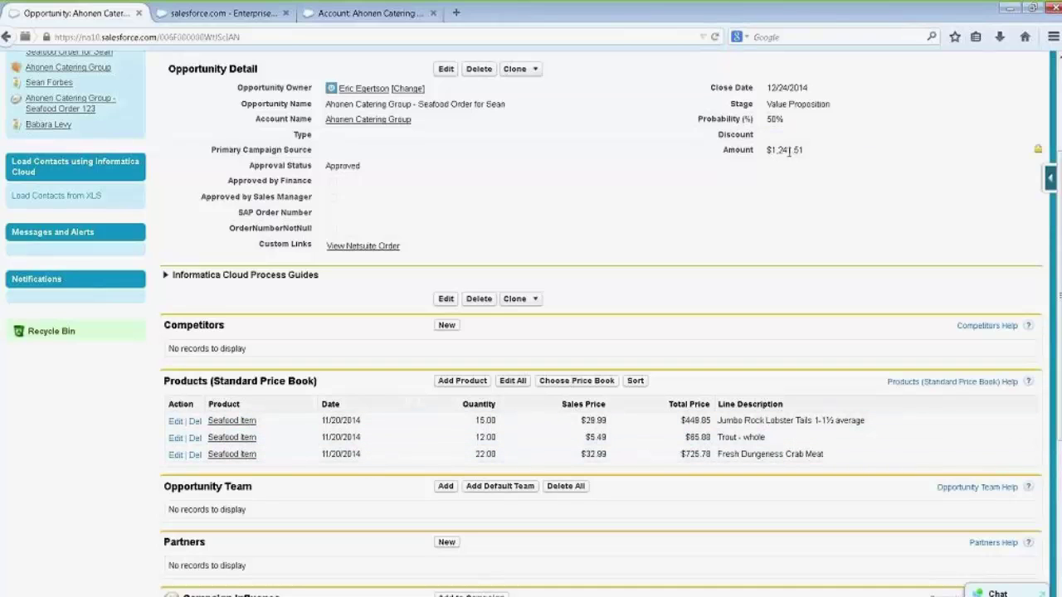
{"action": "scroll", "coordinate": [590, 182], "scroll_direction": "up", "scroll_amount": 3}
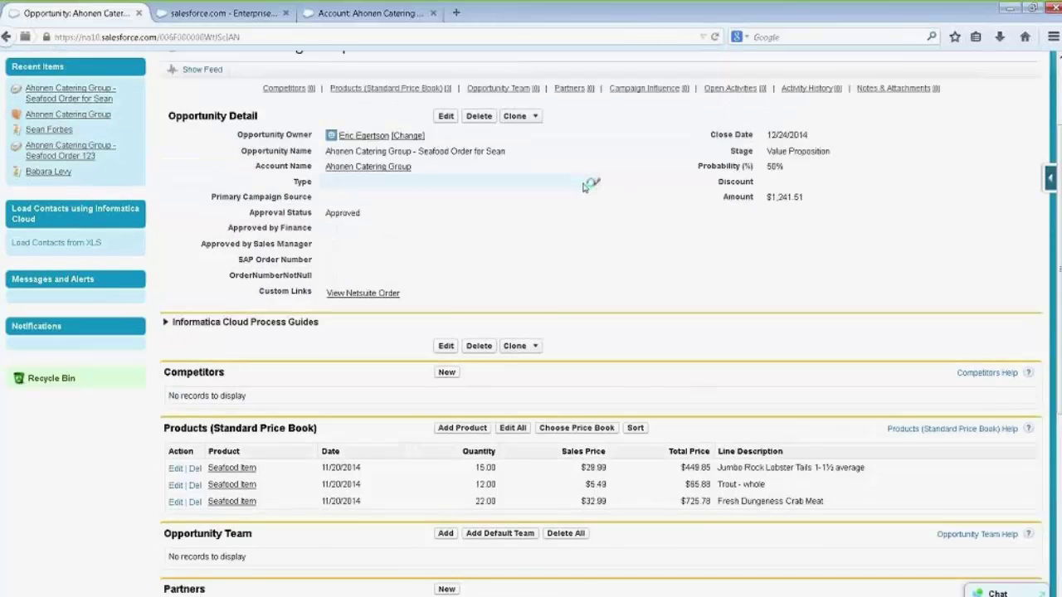
Change the opportunity stage to Closed Won and save it
{"action": "left_click", "coordinate": [448, 149]}
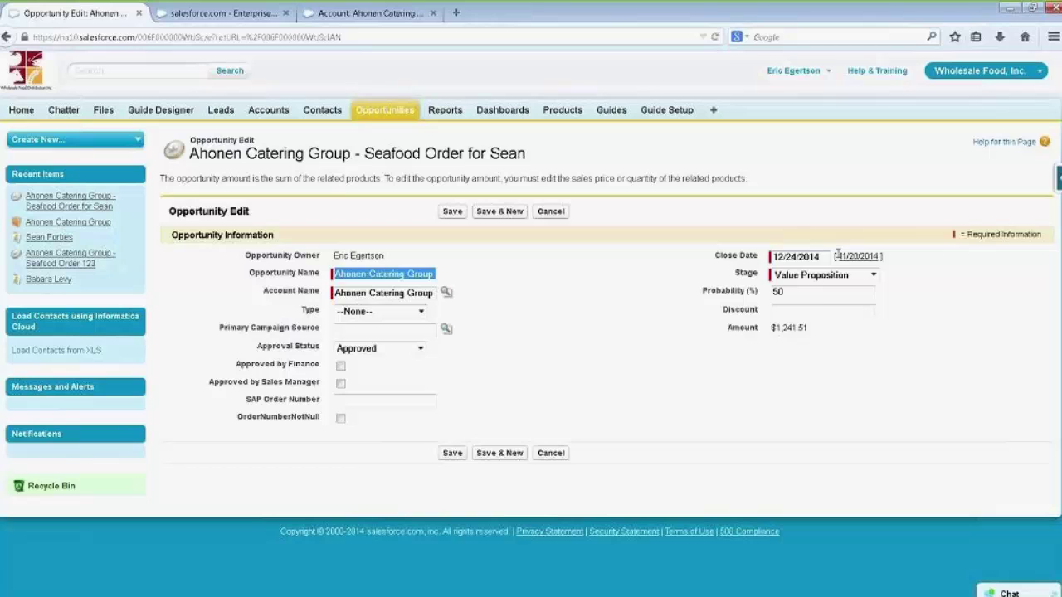
{"action": "left_click", "coordinate": [842, 276]}
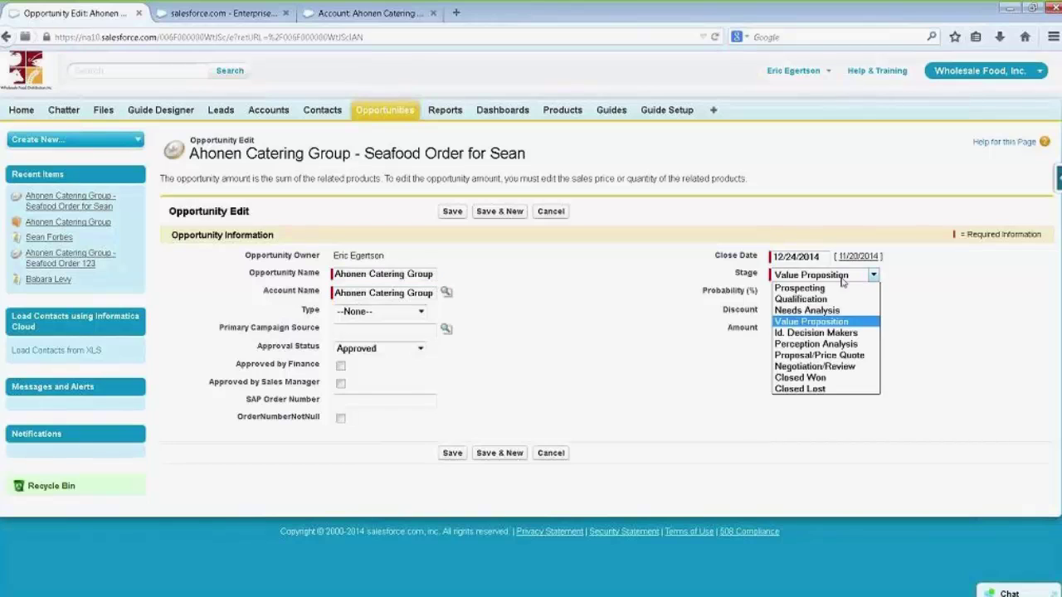
{"action": "left_click", "coordinate": [817, 378]}
{"action": "left_click", "coordinate": [451, 211]}
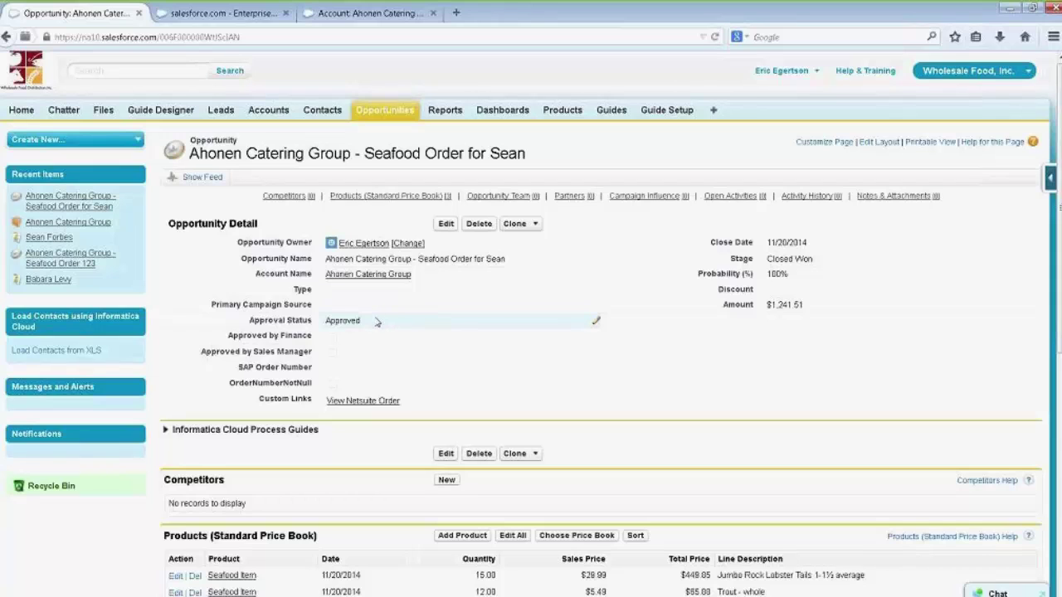
Reload the opportunity so its SAP order number shows, then switch to Guide Designer
{"action": "key", "text": "F5"}
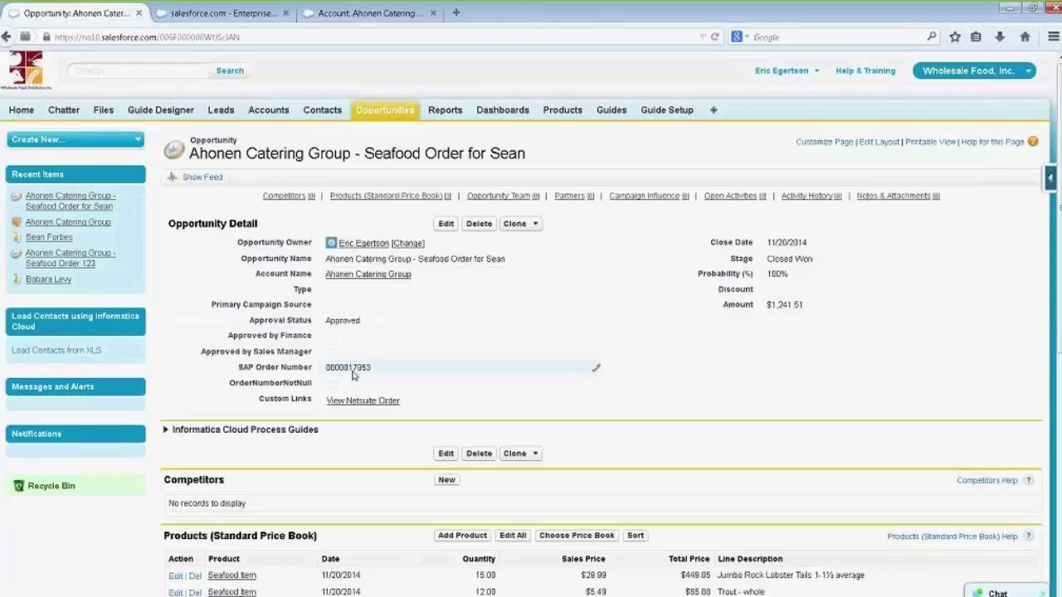
{"action": "left_click", "coordinate": [250, 16]}
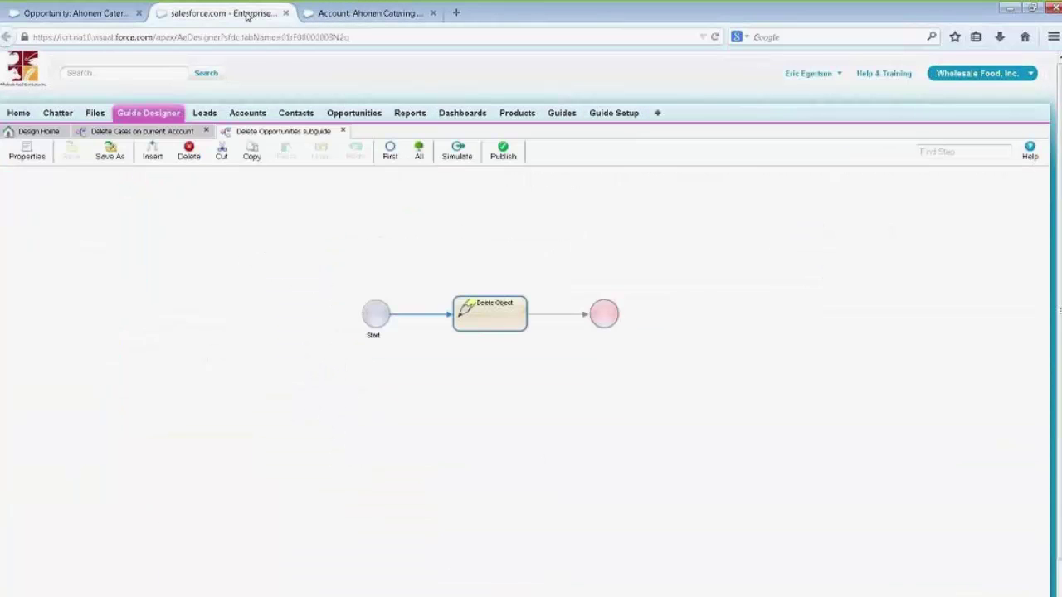
Close the Delete Opportunities and Delete Cases designs and open 'Create New Opportunity from Contact' from Contact guides
{"action": "left_click", "coordinate": [344, 133]}
{"action": "left_click", "coordinate": [206, 131]}
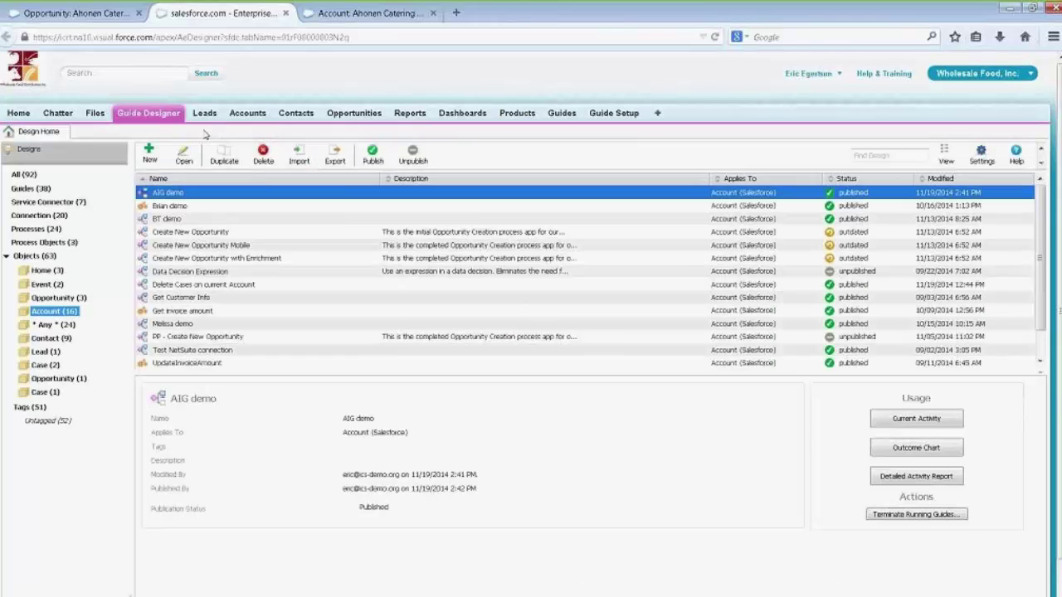
{"action": "left_click", "coordinate": [42, 338]}
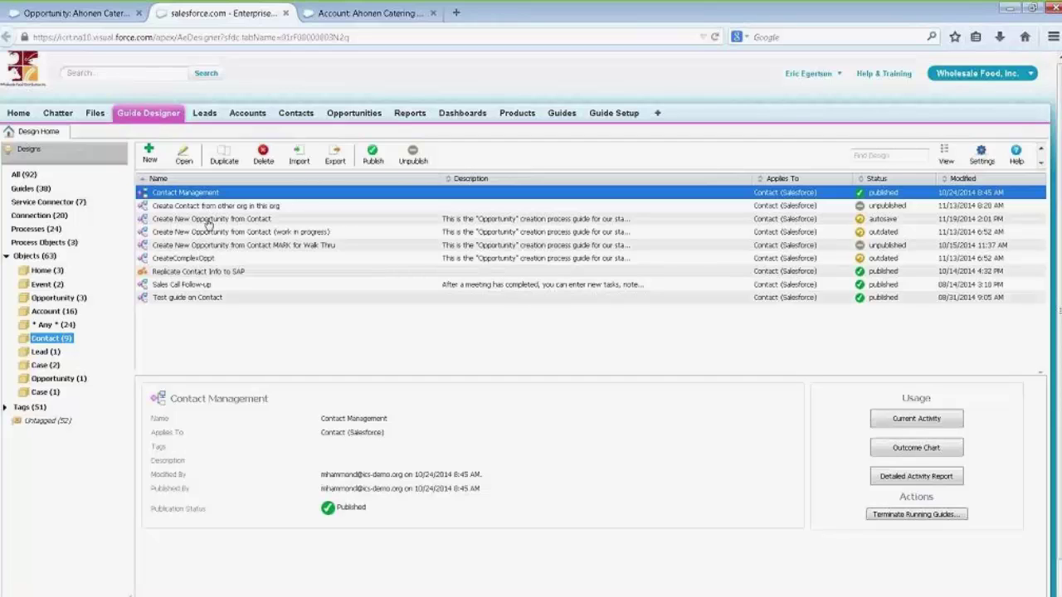
{"action": "double_click", "coordinate": [208, 221]}
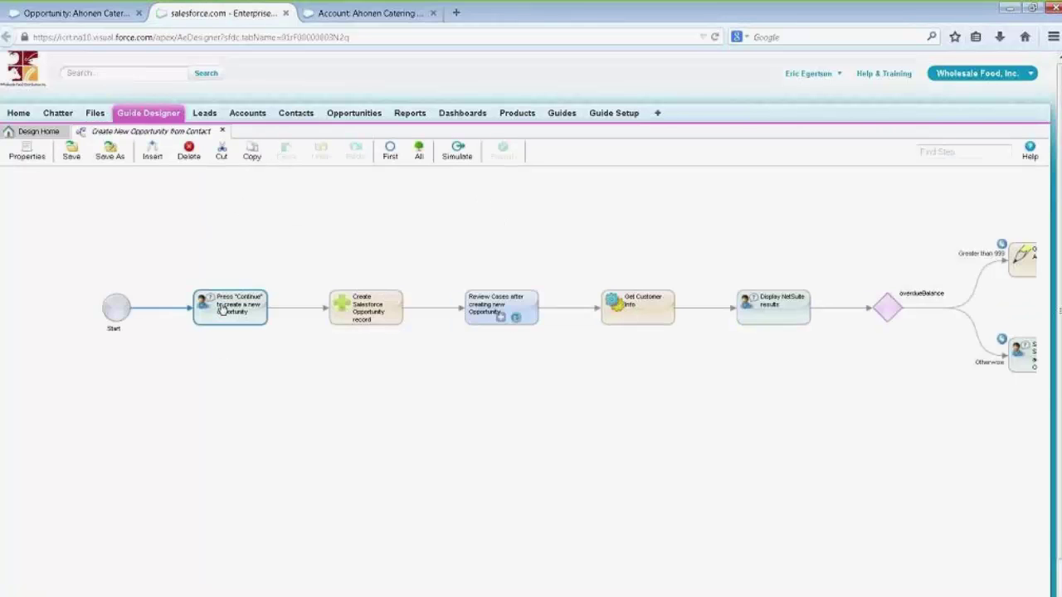
Inspect the first step's First Name field and preview its call script
{"action": "double_click", "coordinate": [222, 309]}
{"action": "double_click", "coordinate": [220, 300]}
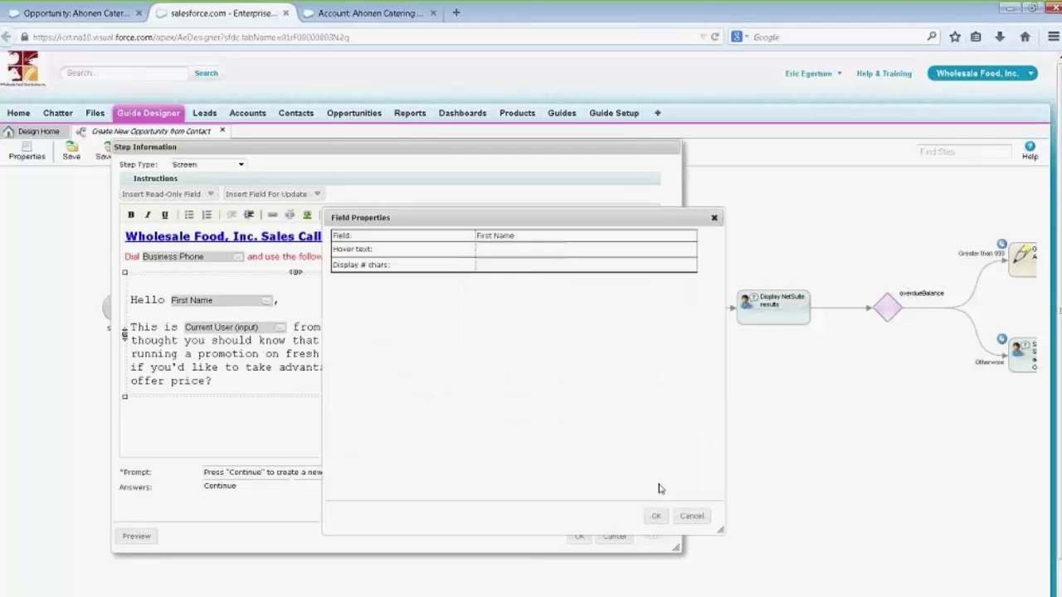
{"action": "left_click", "coordinate": [692, 516]}
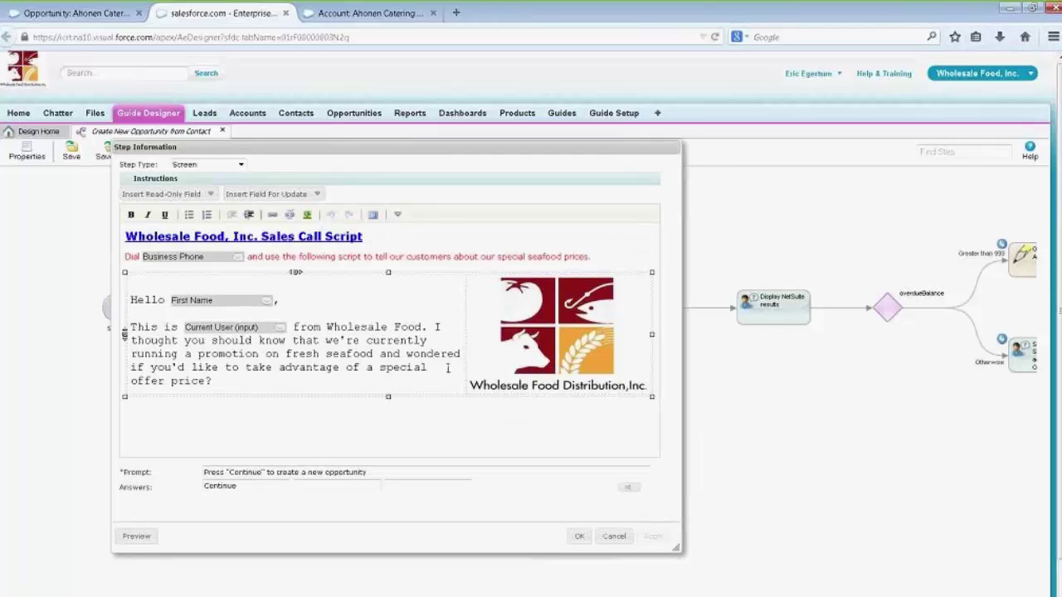
{"action": "left_click", "coordinate": [135, 539]}
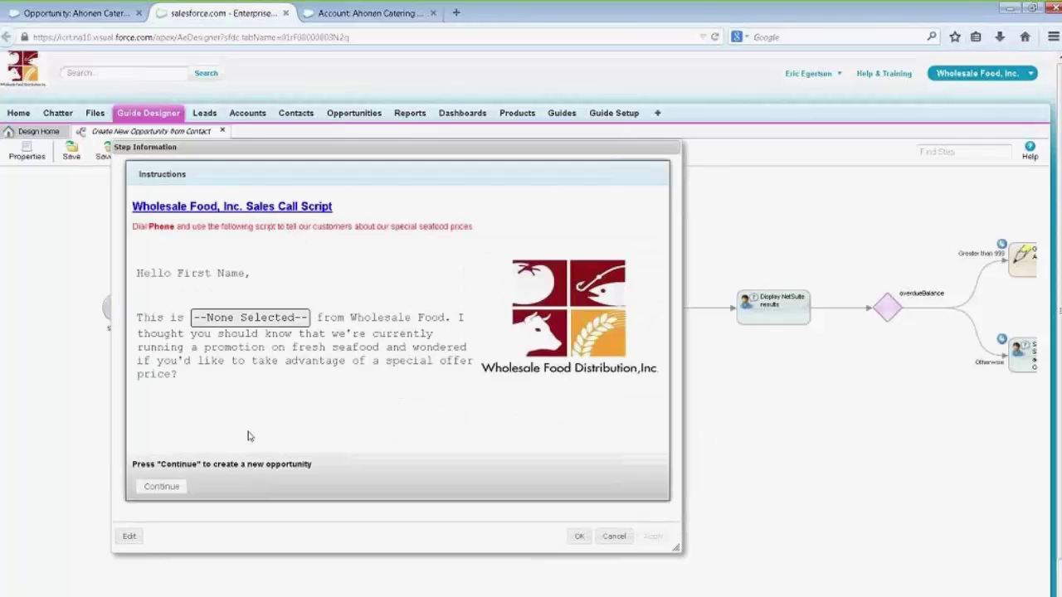
{"action": "left_click", "coordinate": [580, 537]}
Open the Review Cases subguide in its own tab
{"action": "left_click_drag", "start_coordinate": [379, 308], "coordinate": [253, 322]}
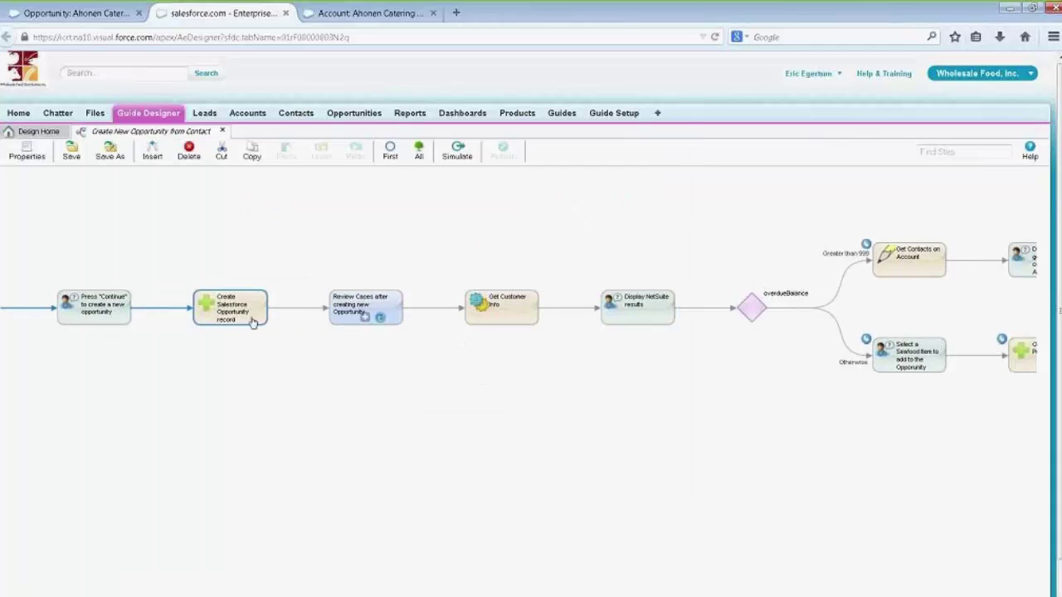
{"action": "left_click", "coordinate": [358, 307]}
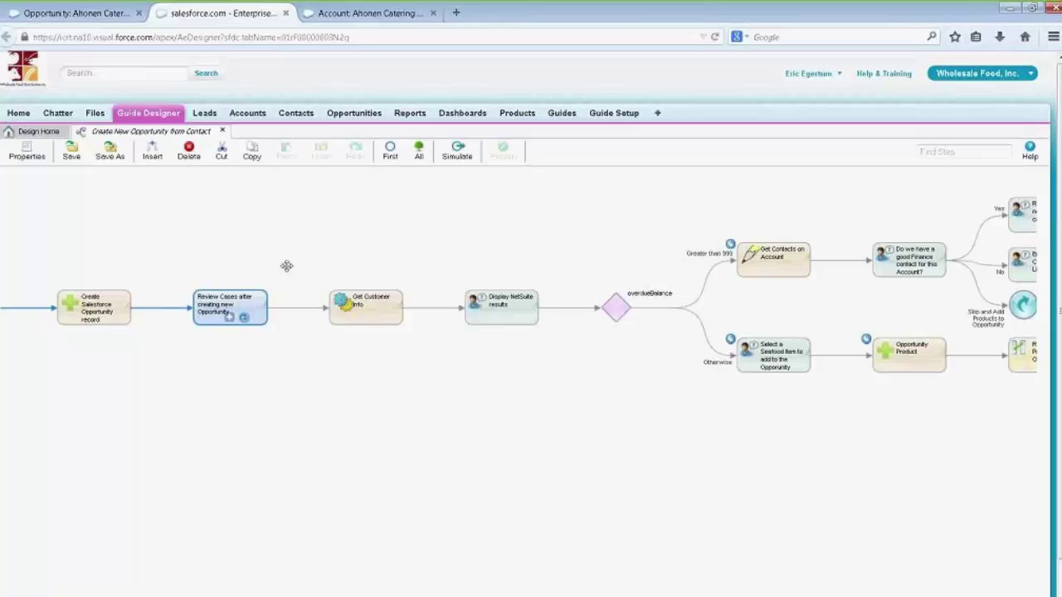
{"action": "double_click", "coordinate": [230, 321]}
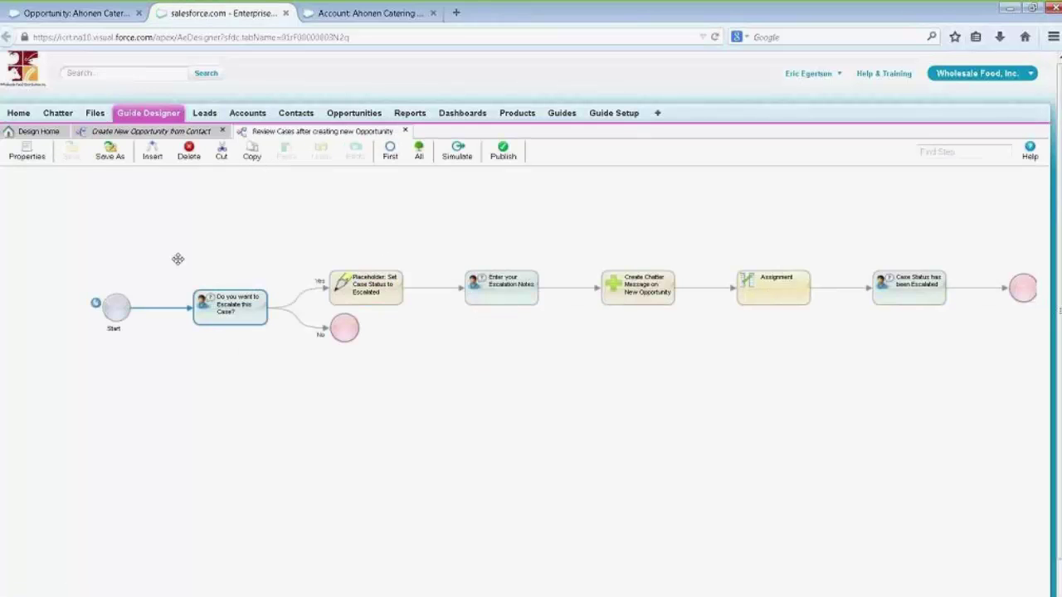
Back in the main flow, open the Get Customer Info step's details
{"action": "left_click", "coordinate": [154, 132]}
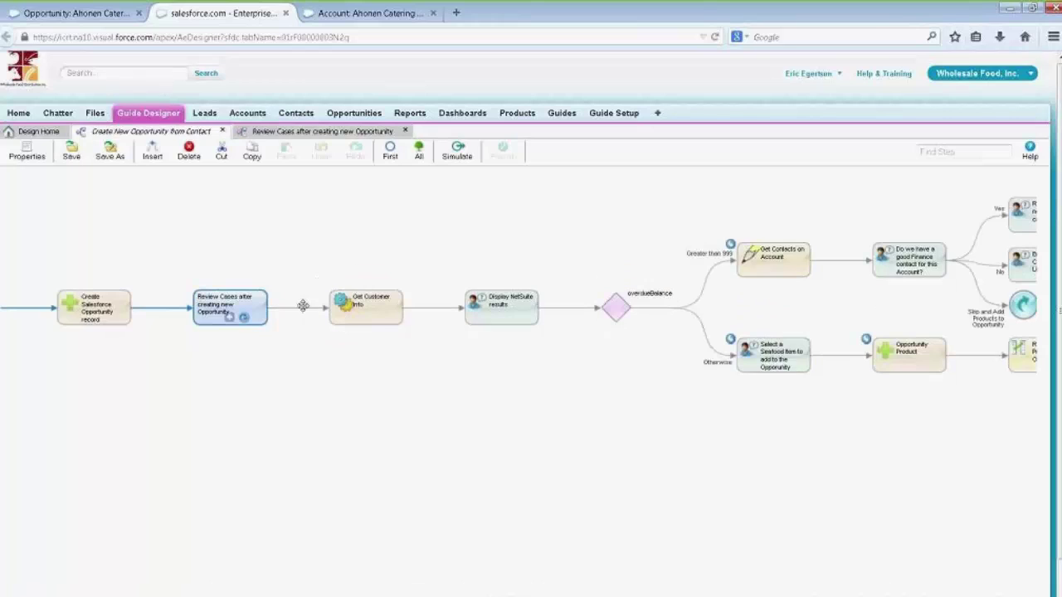
{"action": "left_click", "coordinate": [378, 305]}
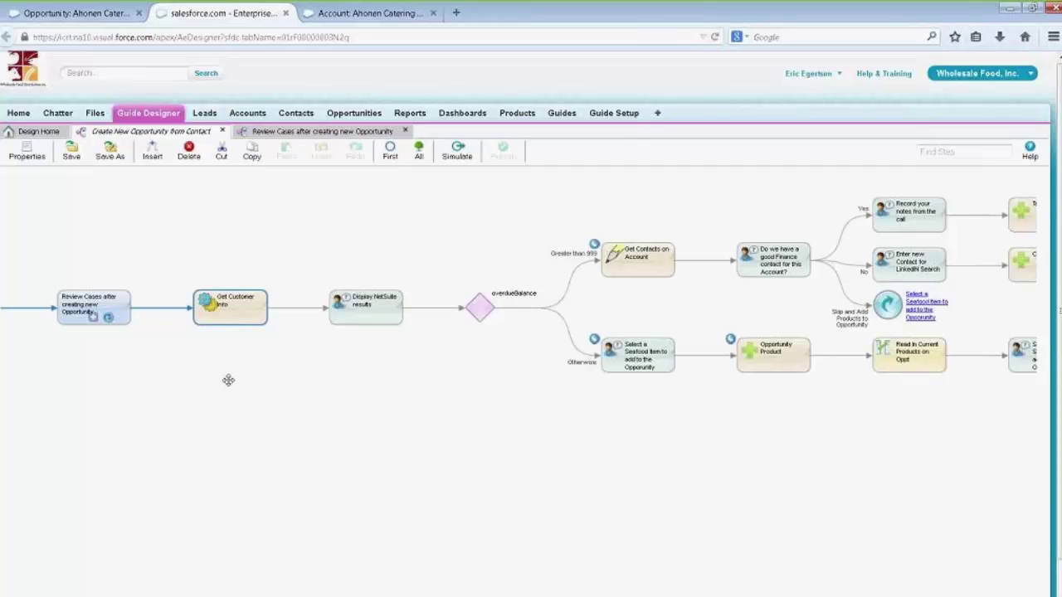
{"action": "double_click", "coordinate": [242, 319]}
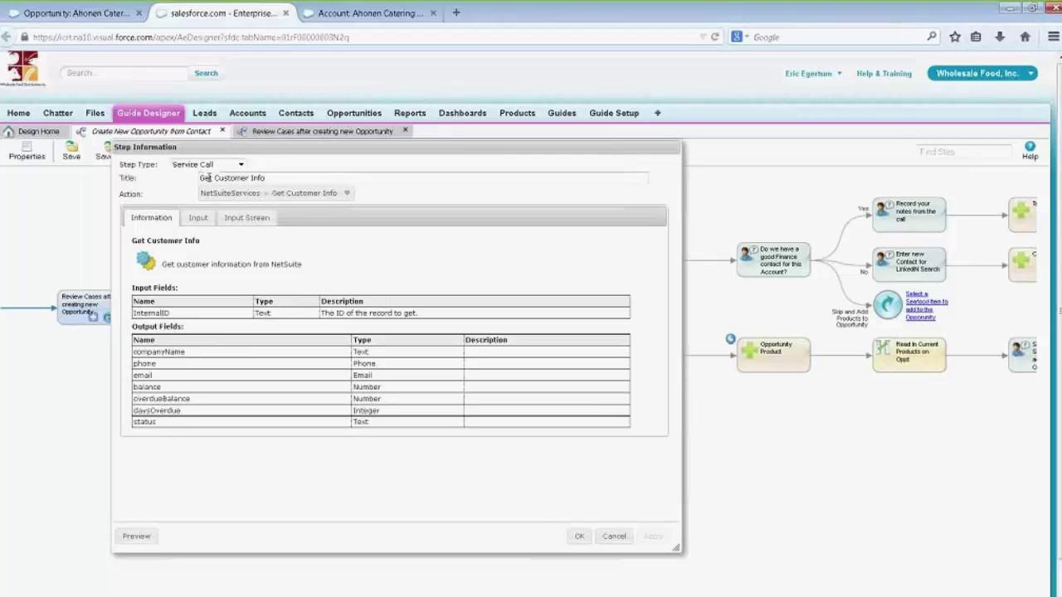
Keep the step as a Service Call using the NetSuiteServices Get Customer Info action
{"action": "left_click", "coordinate": [207, 167]}
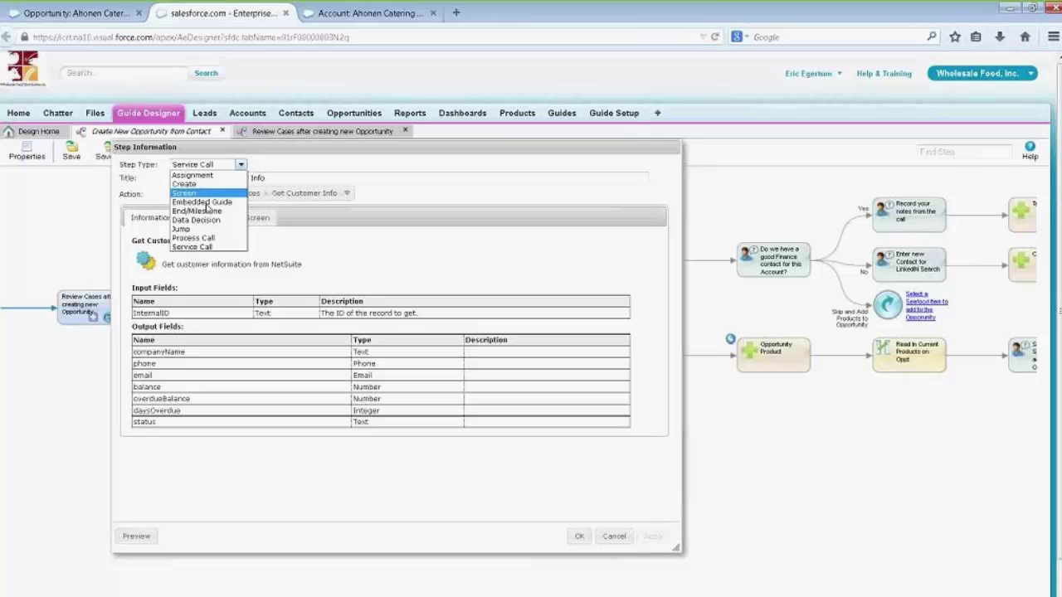
{"action": "left_click", "coordinate": [197, 247]}
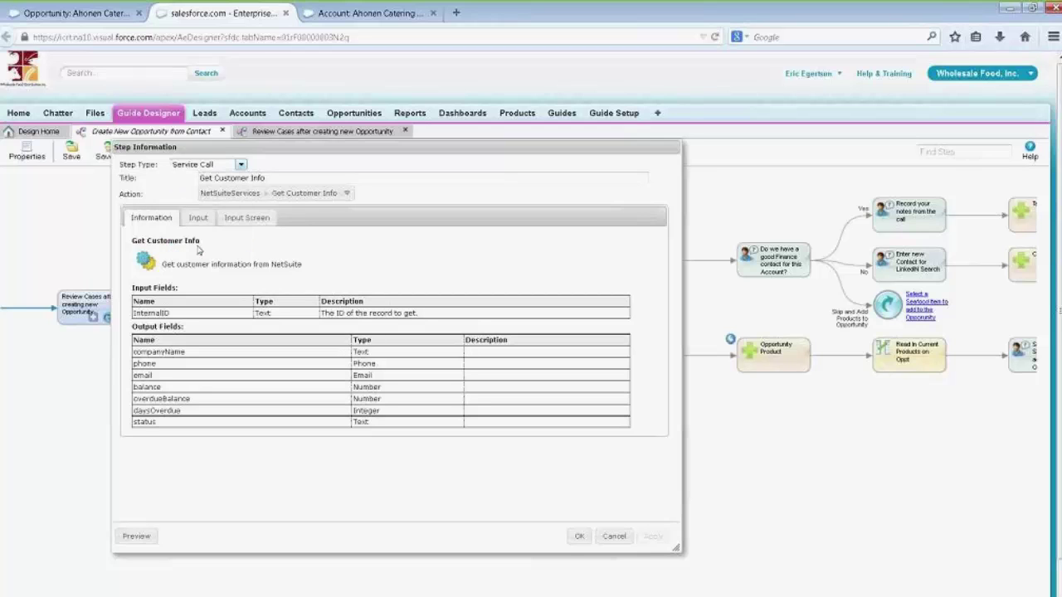
{"action": "left_click", "coordinate": [231, 196]}
{"action": "left_click", "coordinate": [237, 355]}
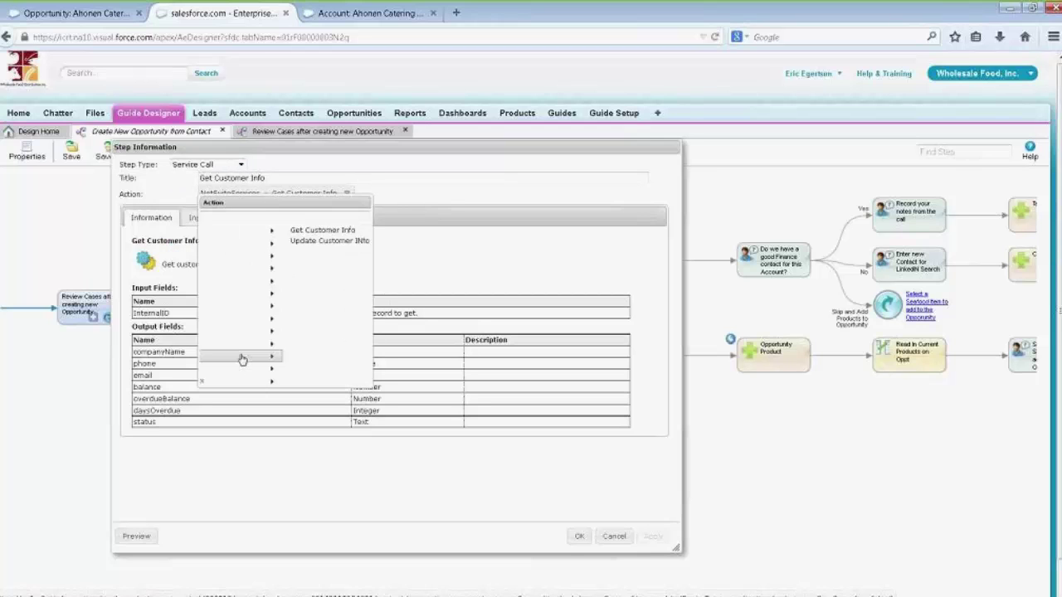
{"action": "left_click", "coordinate": [234, 242]}
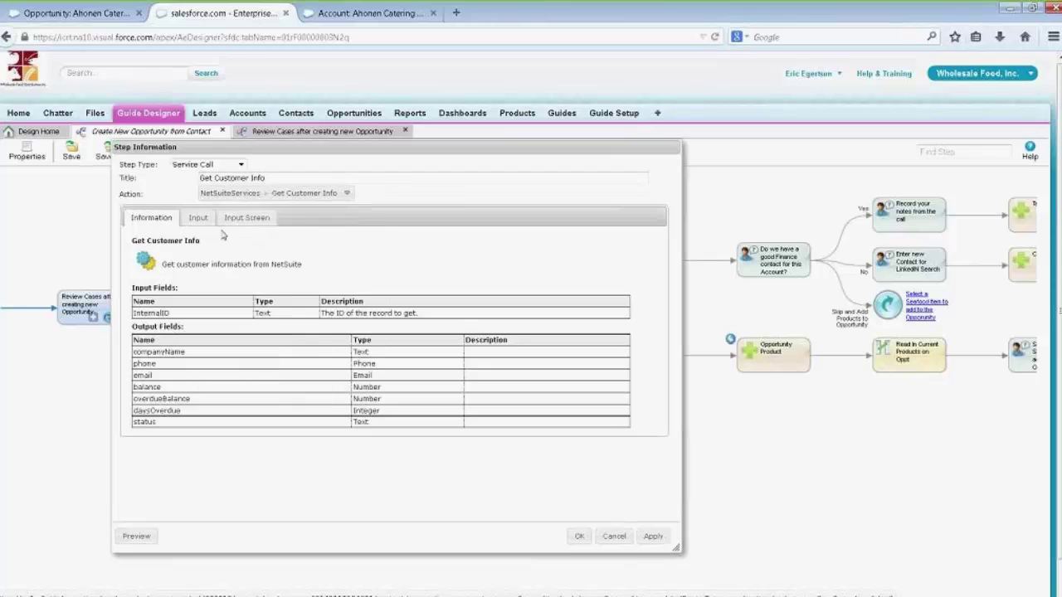
Review the step's input and field details, then bring up the Ahonen Catering Group account
{"action": "left_click", "coordinate": [199, 218]}
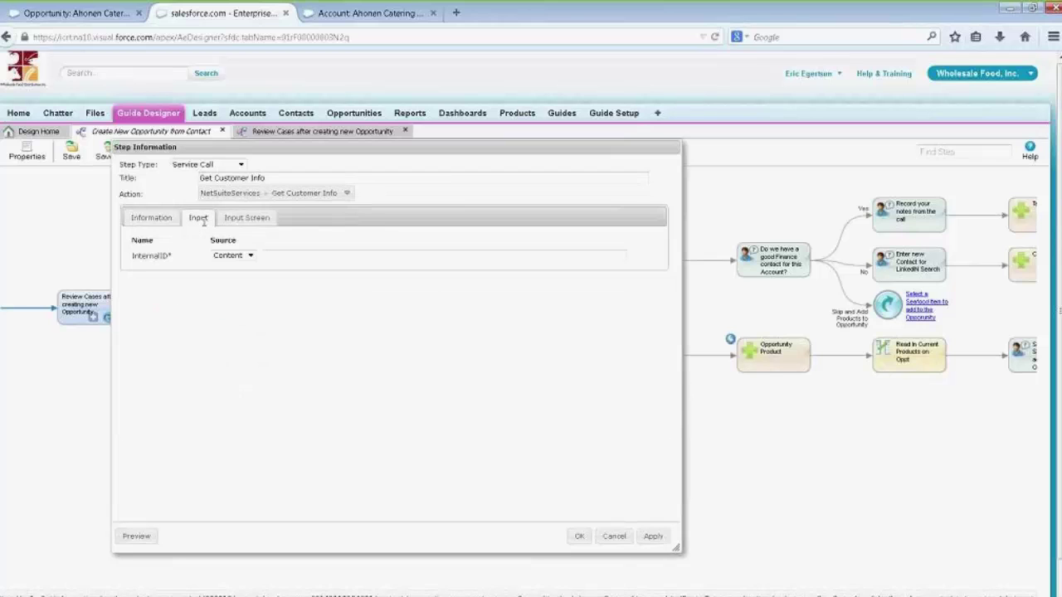
{"action": "left_click", "coordinate": [162, 218]}
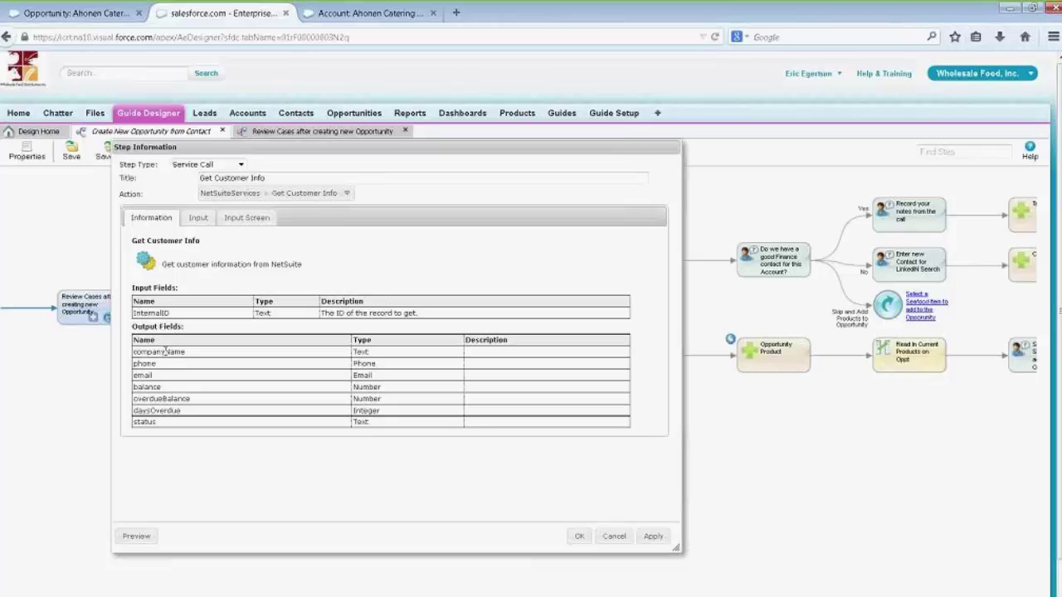
{"action": "left_click", "coordinate": [353, 18]}
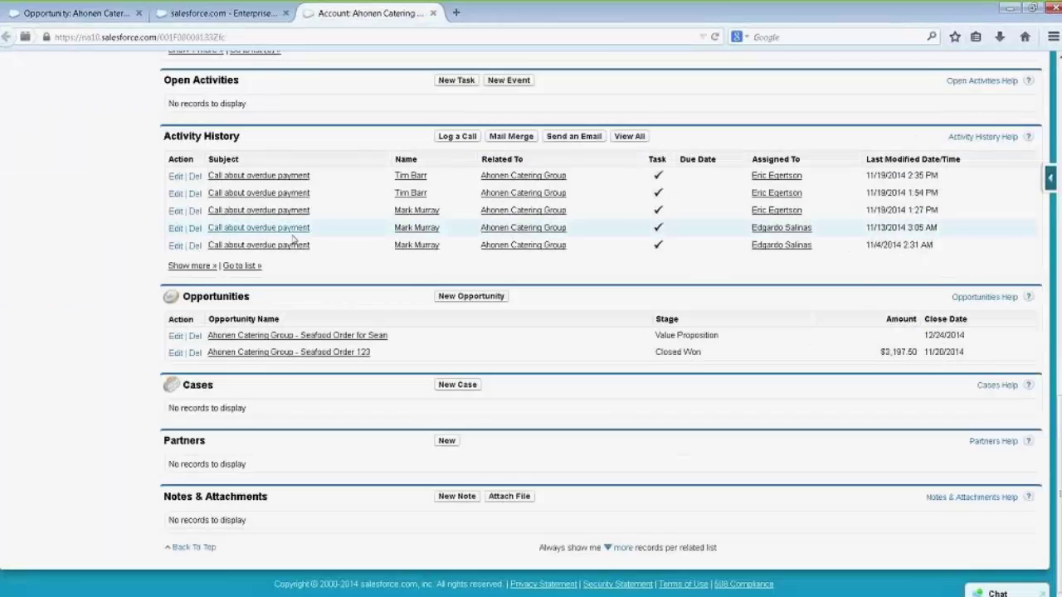
Check the account's NetSuite Account ID of 453, then go back to the Get Customer Info step
{"action": "scroll", "coordinate": [548, 236], "scroll_direction": "up", "scroll_amount": 6}
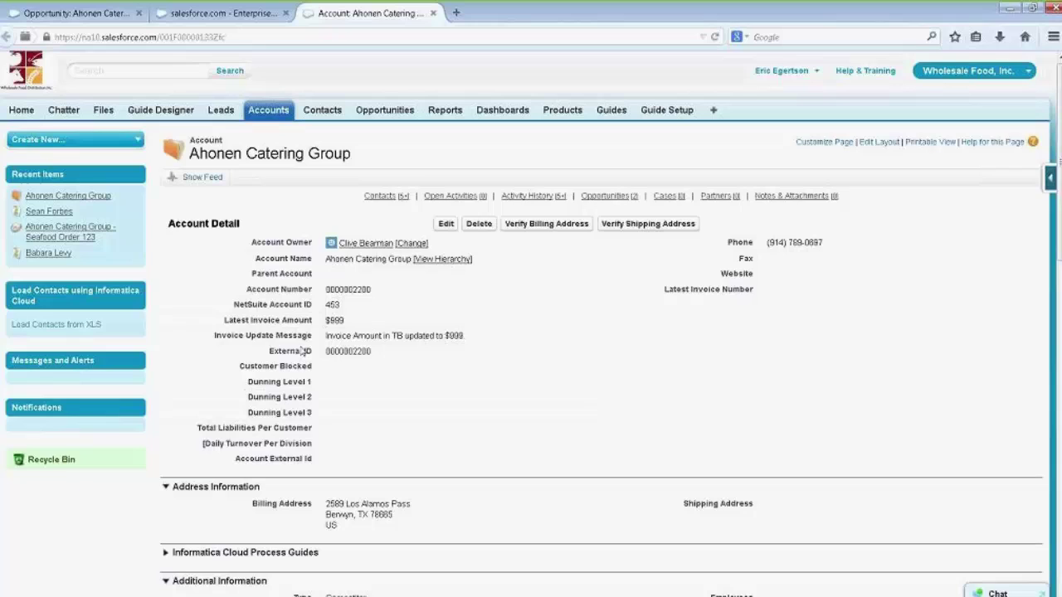
{"action": "left_click_drag", "start_coordinate": [351, 306], "coordinate": [237, 304]}
{"action": "left_click", "coordinate": [237, 304]}
{"action": "left_click", "coordinate": [234, 12]}
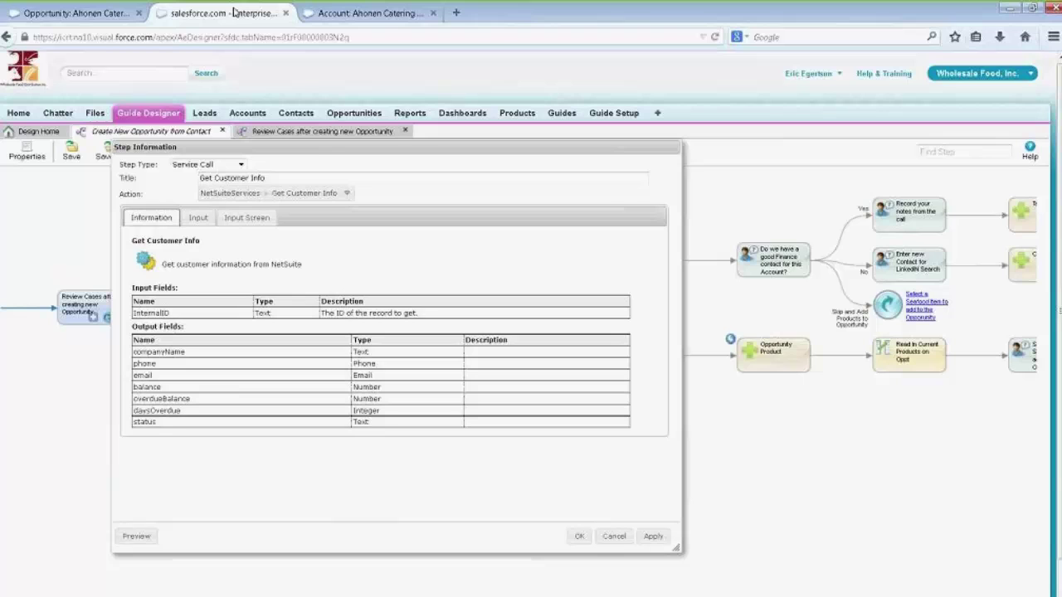
Set InternalID's source to the field Contact > Account > NetSuite Account ID and confirm the step
{"action": "left_click", "coordinate": [198, 217]}
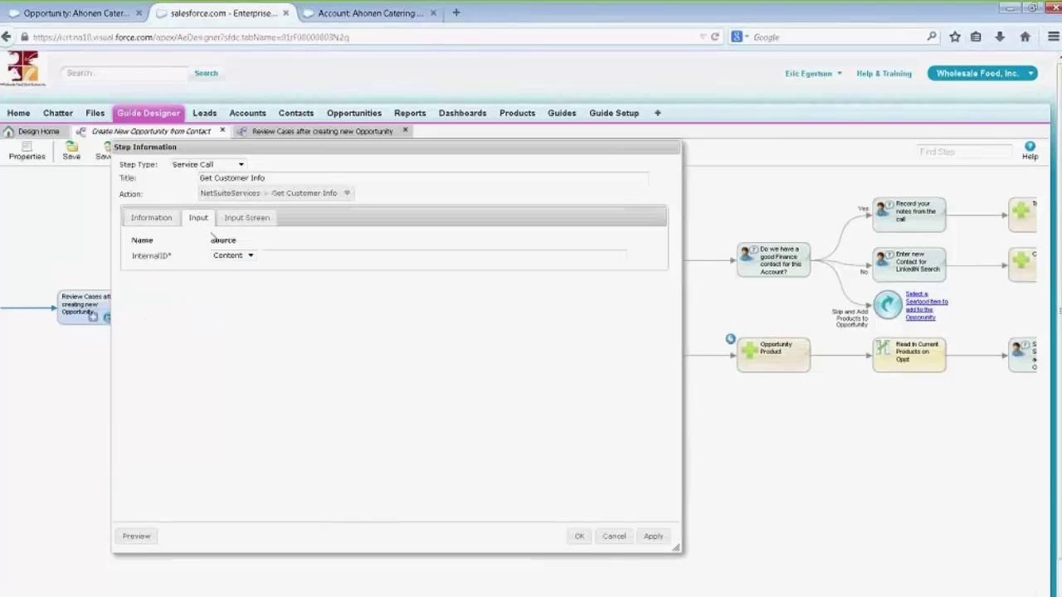
{"action": "left_click", "coordinate": [250, 255]}
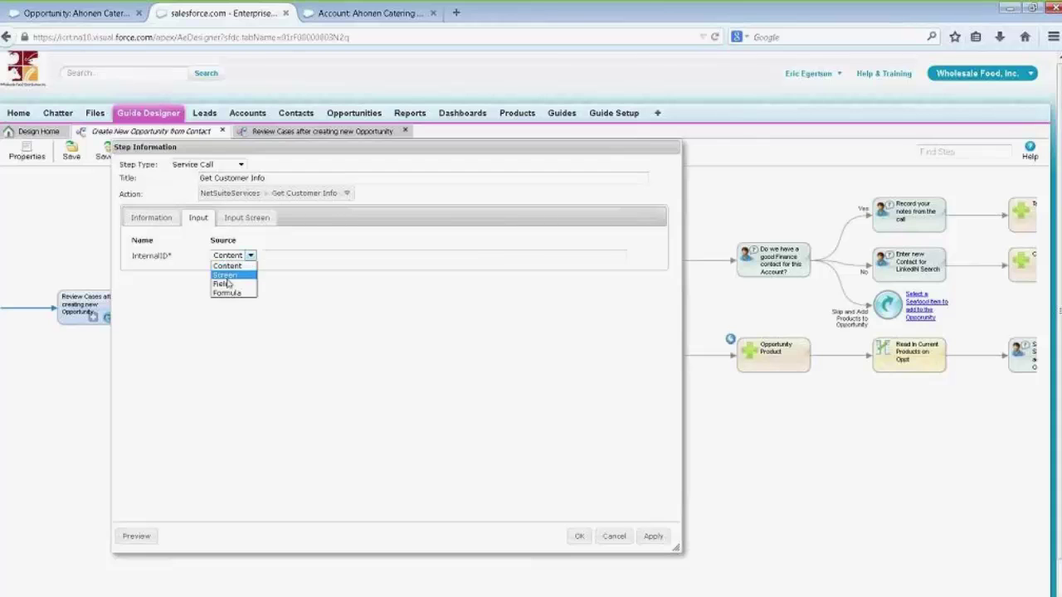
{"action": "left_click", "coordinate": [227, 284]}
{"action": "left_click", "coordinate": [319, 259]}
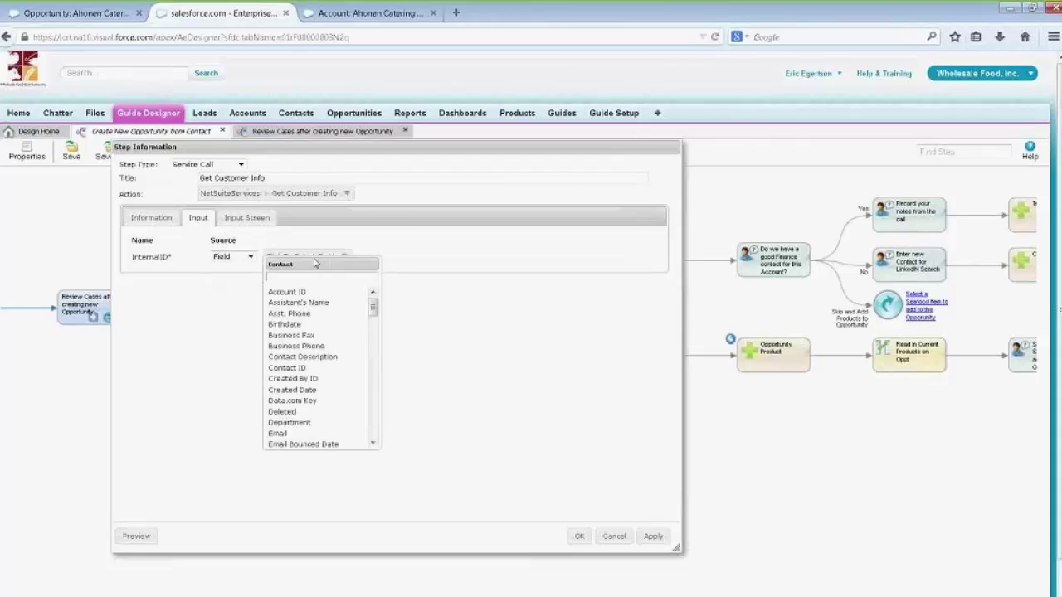
{"action": "left_click_drag", "start_coordinate": [373, 308], "coordinate": [375, 419]}
{"action": "left_click", "coordinate": [338, 431]}
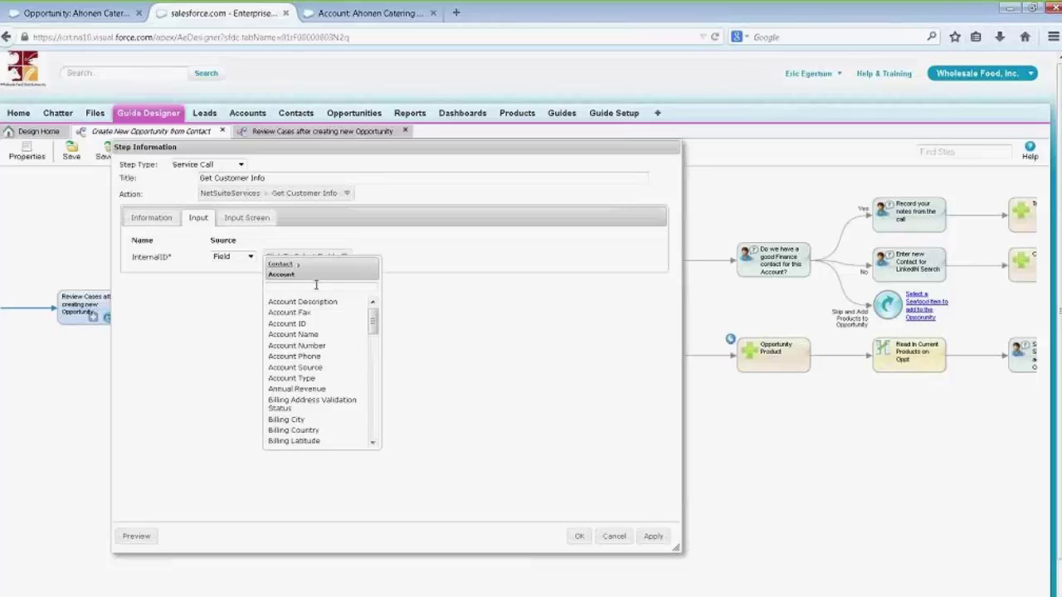
{"action": "left_click_drag", "start_coordinate": [374, 323], "coordinate": [373, 392]}
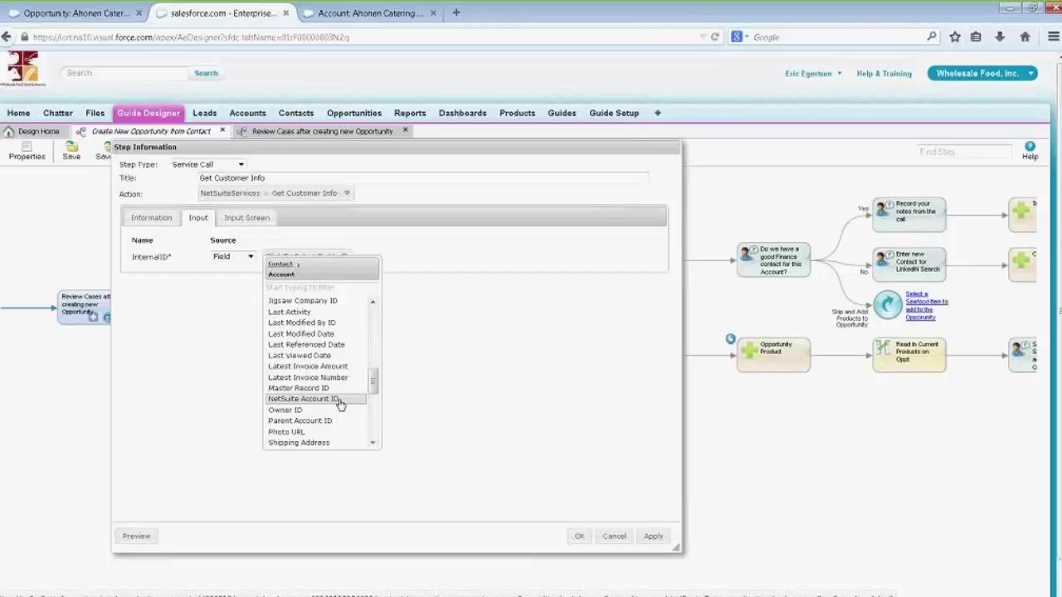
{"action": "left_click", "coordinate": [340, 404]}
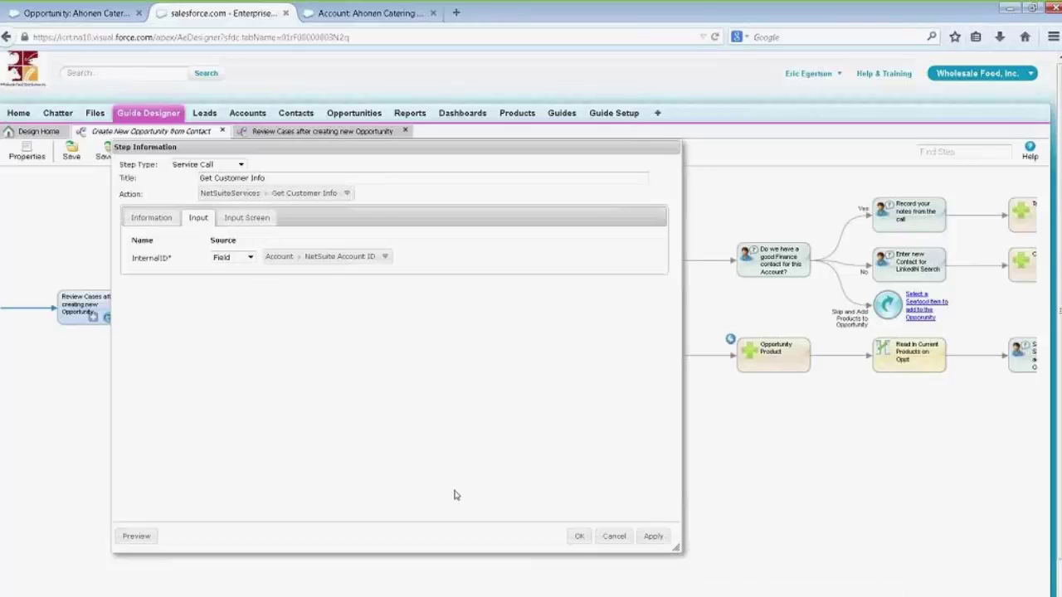
{"action": "left_click", "coordinate": [578, 537]}
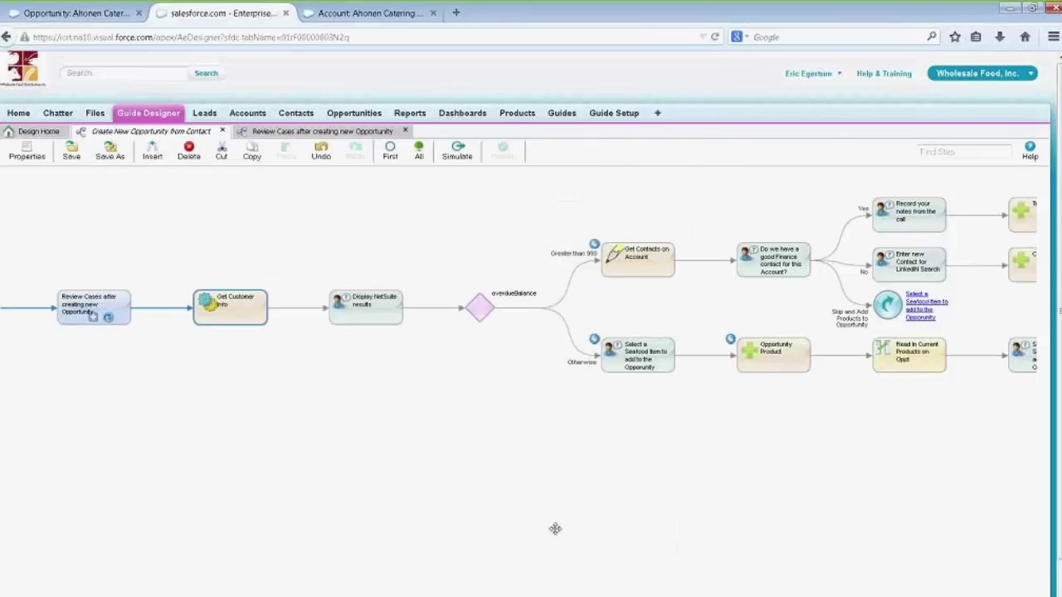
Re-check the Get Customer Info step's input and output fields
{"action": "double_click", "coordinate": [247, 318]}
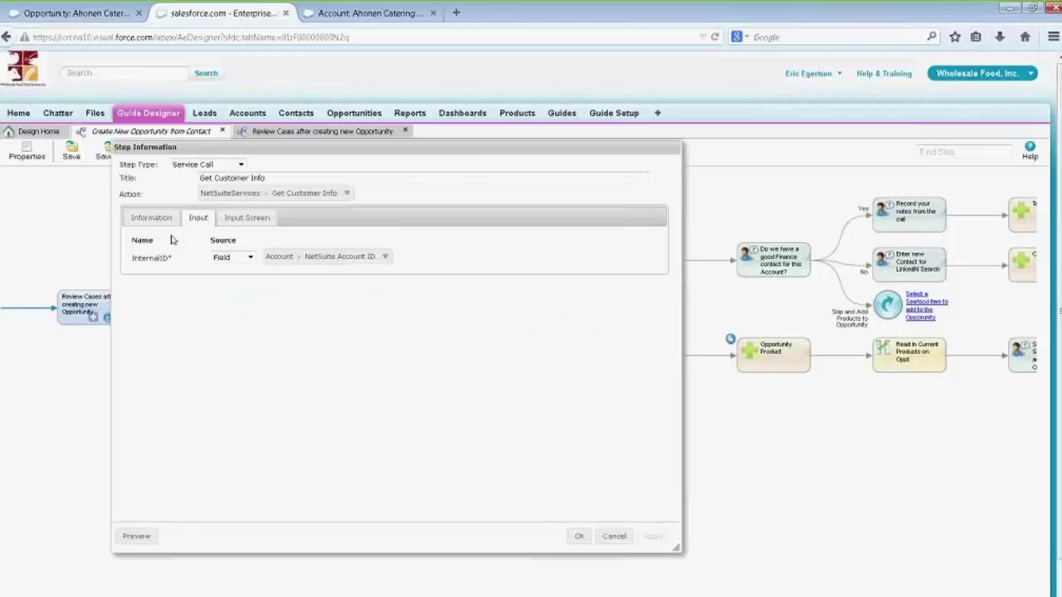
{"action": "left_click", "coordinate": [162, 217]}
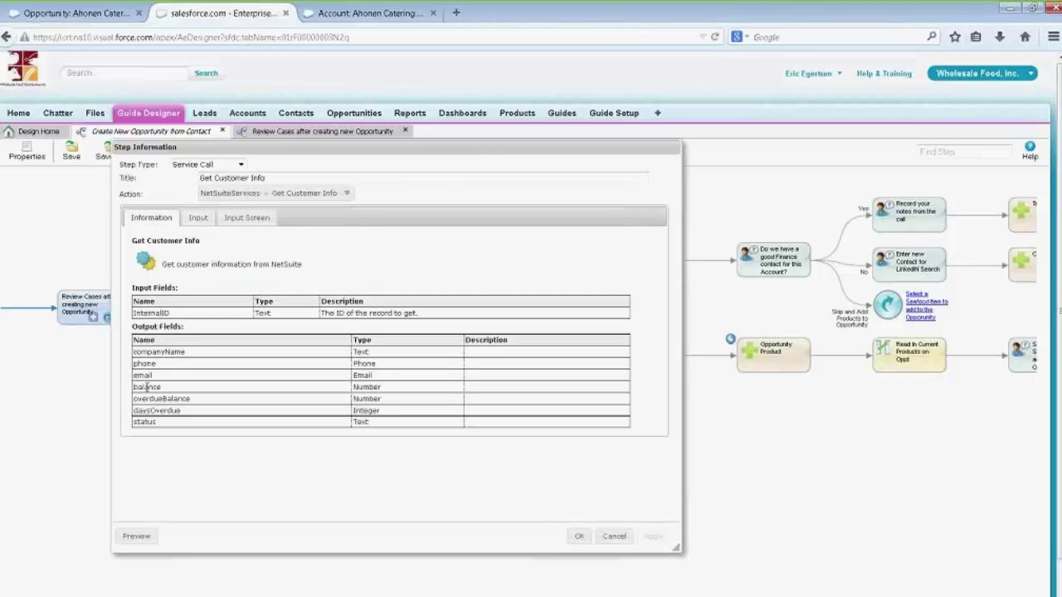
{"action": "left_click", "coordinate": [575, 534]}
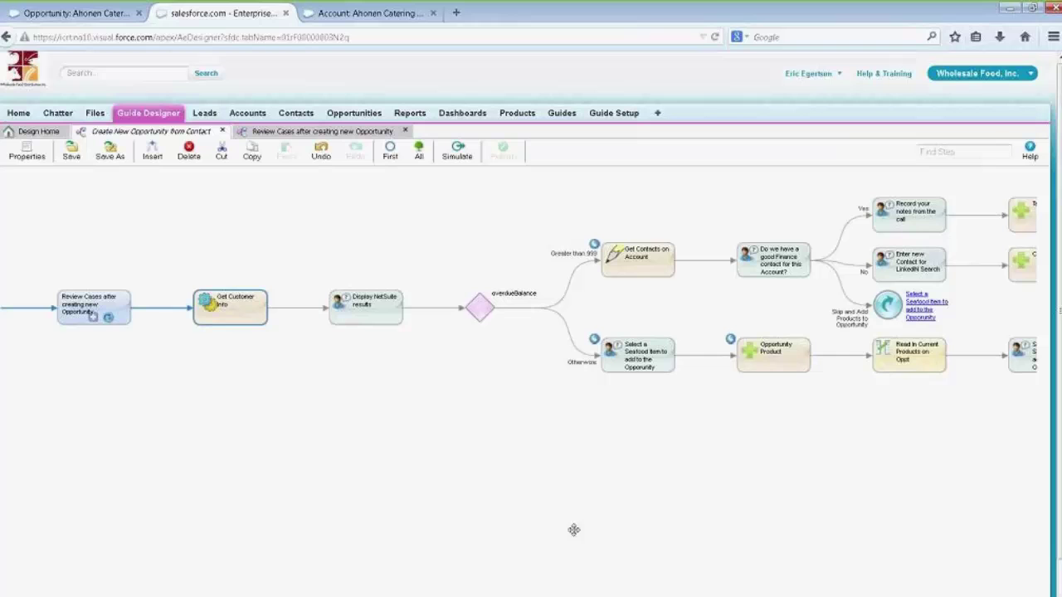
Inspect the Display NetSuite results screen and overdueBalance decision, then return to Seafood Order for Sean
{"action": "left_click", "coordinate": [391, 308]}
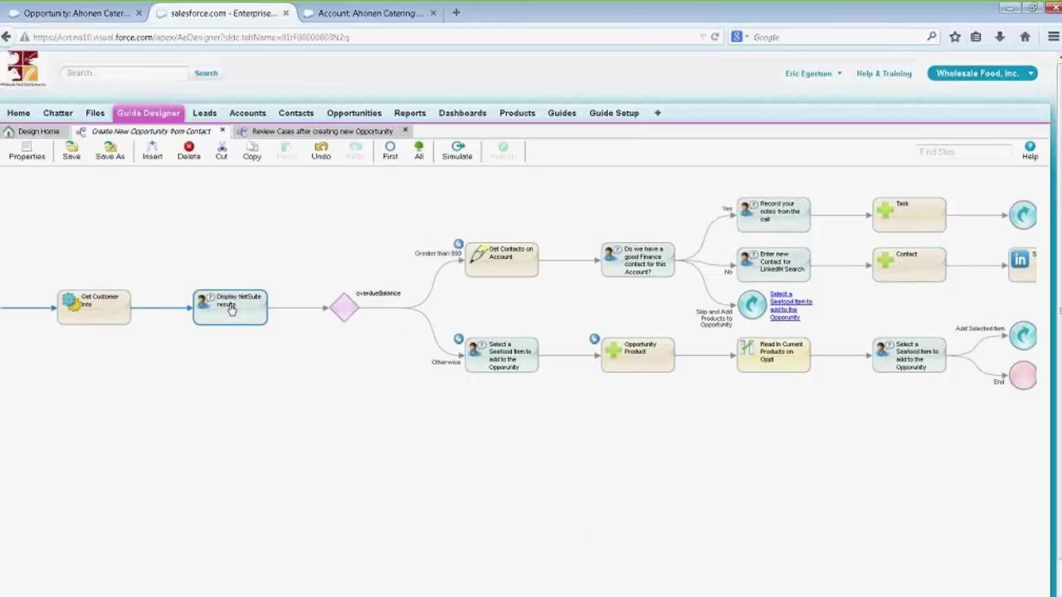
{"action": "double_click", "coordinate": [231, 308]}
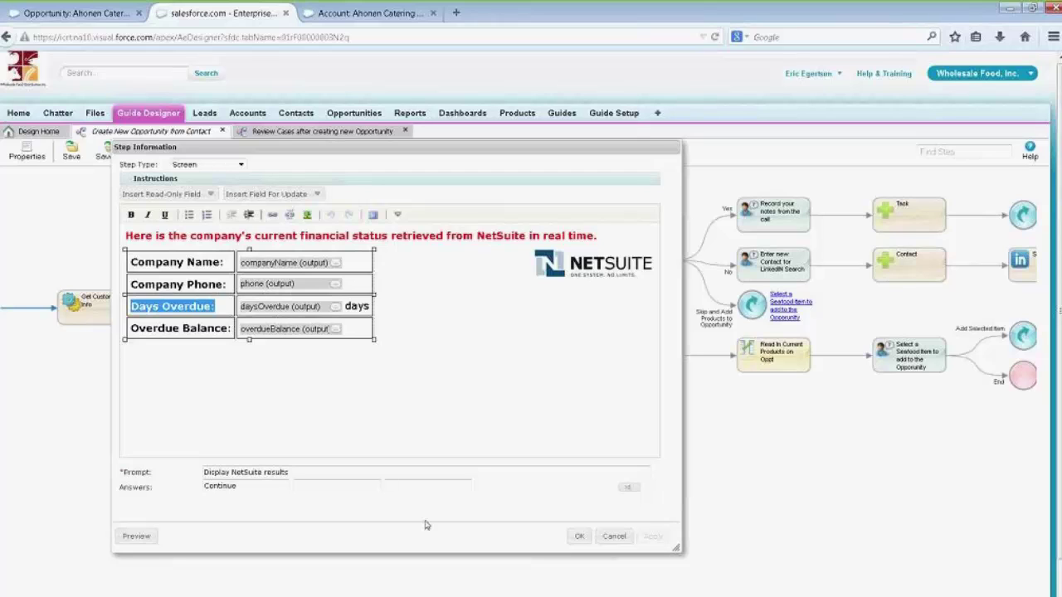
{"action": "left_click", "coordinate": [580, 537]}
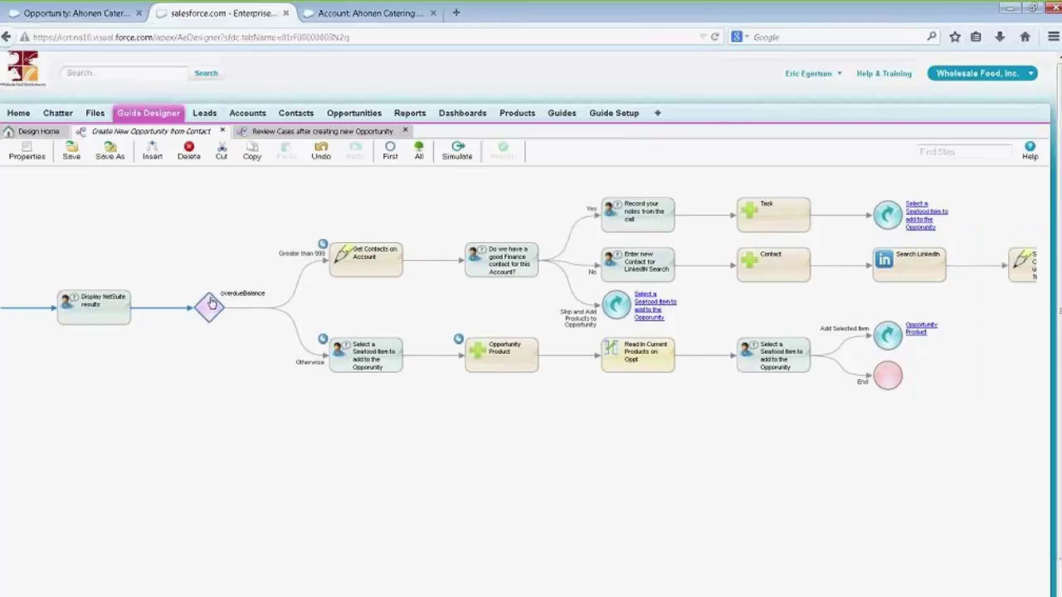
{"action": "double_click", "coordinate": [216, 304]}
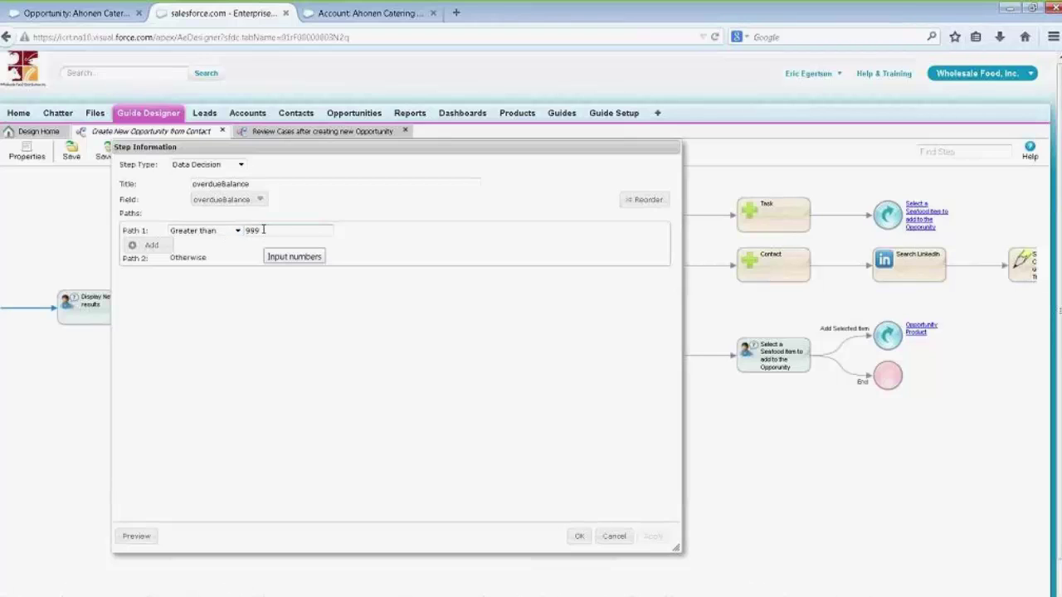
{"action": "left_click", "coordinate": [578, 537]}
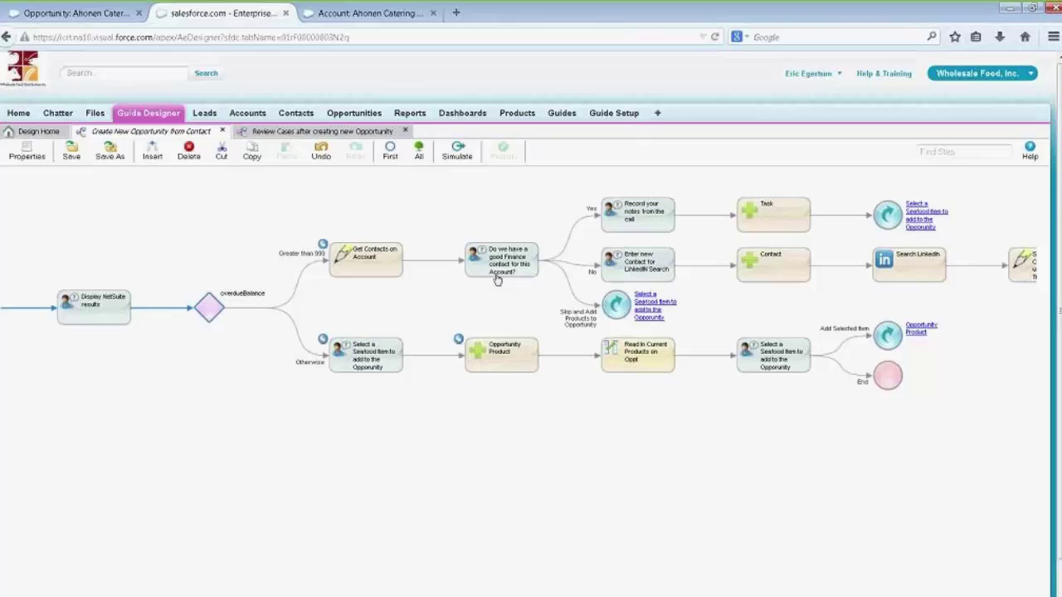
{"action": "left_click", "coordinate": [56, 14]}
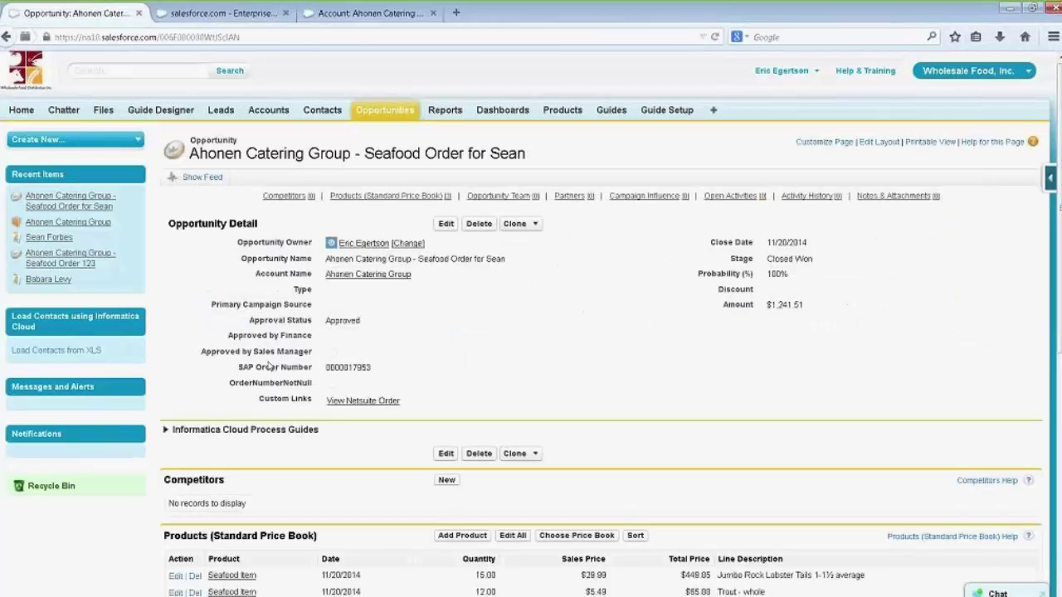